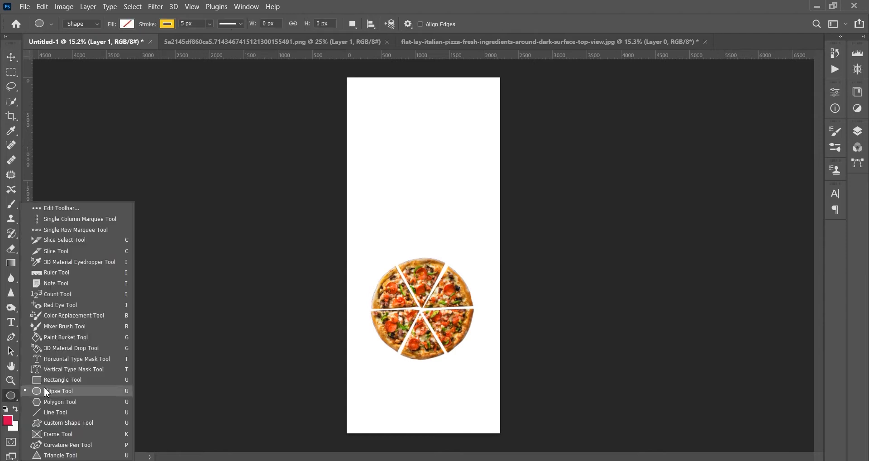
Step: Draw a tall rounded rectangle about 2001 × 4908 px around the pizza, with 1000.5 px corner radii
drag(355, 71, 492, 407)
drag(365, 398, 637, 259)
key(ctrl+minus)
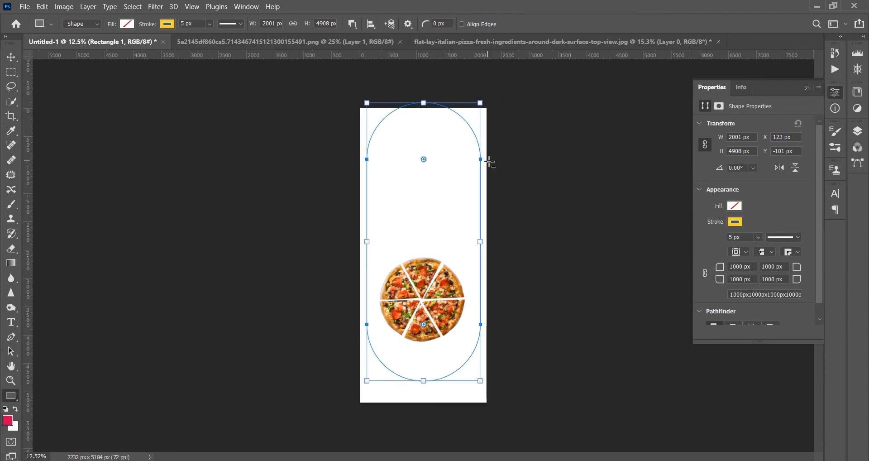
drag(423, 104, 426, 38)
key(ctrl+z)
scroll(429, 235, down, 2)
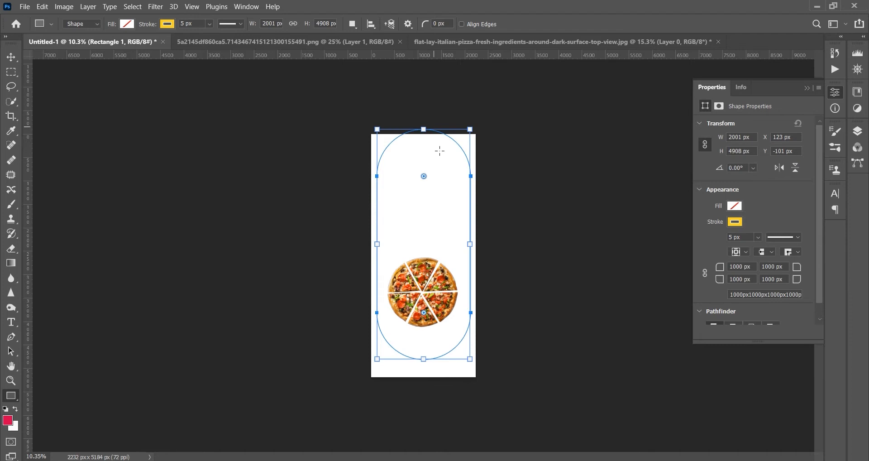
click(705, 273)
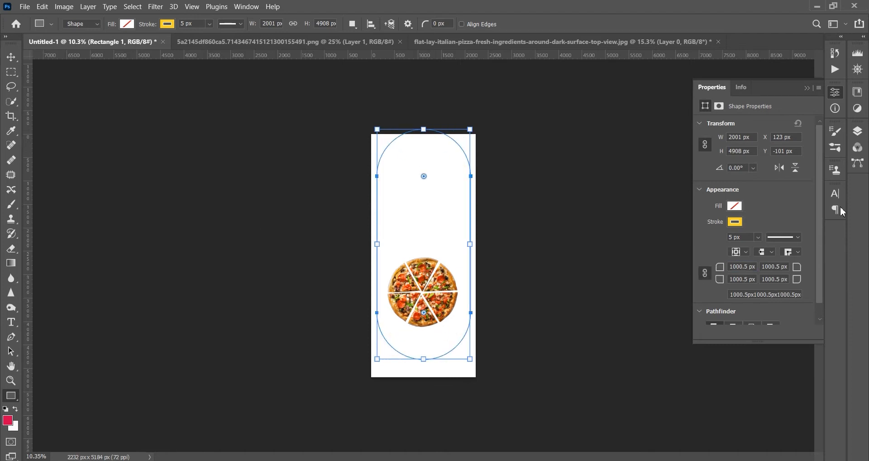
Step: Stretch the rounded rectangle to about 7618 px high, beyond the canvas top, with its rounded end curving just below the pizza
key(v)
key(ctrl+t)
drag(423, 135, 535, 20)
drag(426, 304, 425, 281)
click(561, 26)
key(ctrl+0)
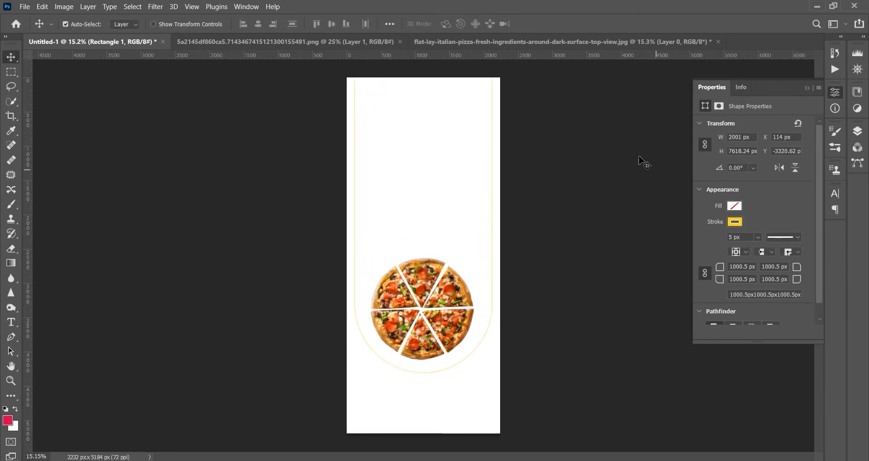
Step: Remove the rounded rectangle's stroke and give it a solid dark orange fill
click(19, 393)
click(127, 24)
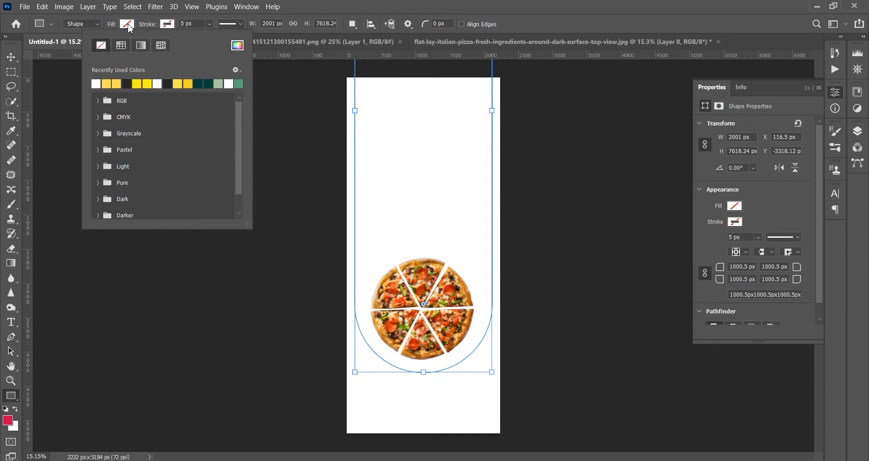
click(197, 45)
click(814, 242)
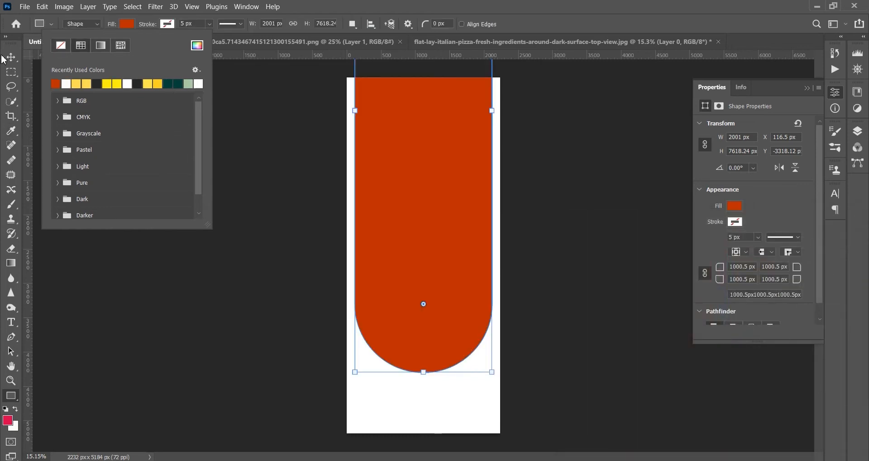
Step: Move the Rectangle 1 layer beneath the pizza's Layer 1
click(10, 57)
click(128, 263)
key(F7)
click(771, 206)
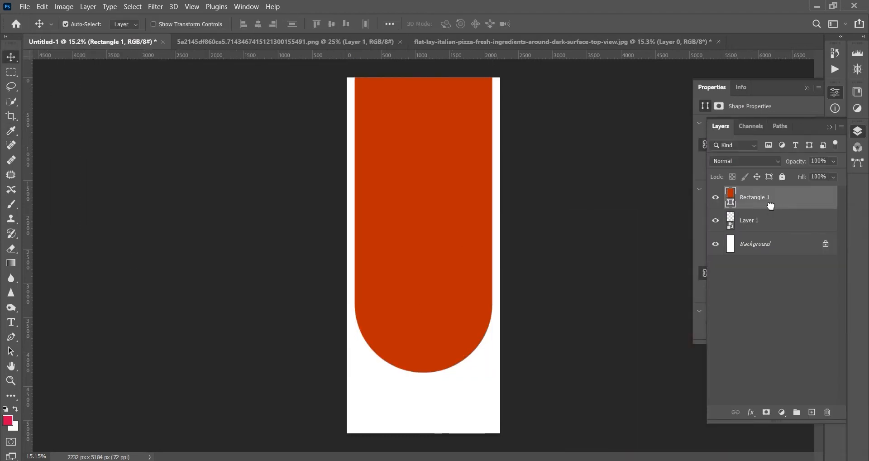
drag(772, 206, 771, 233)
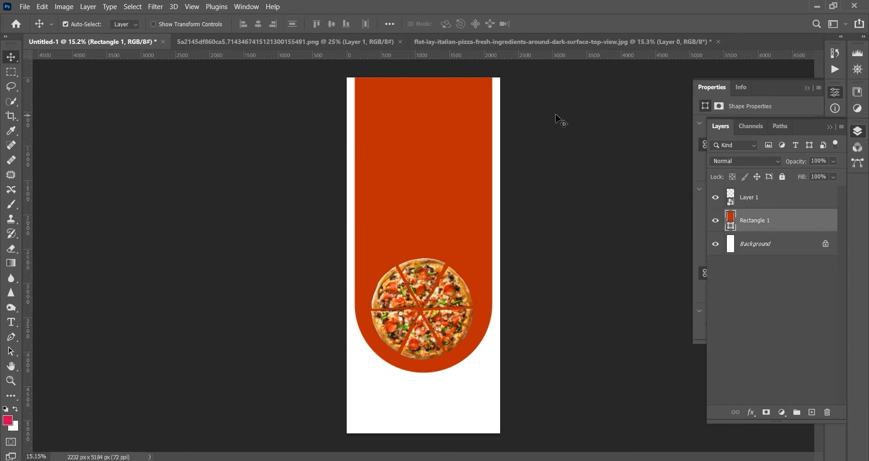
Step: Set the foreground colour to a tomato red matching the pizza toppings, about cc3235
click(8, 421)
click(862, 218)
key(v)
scroll(404, 335, up, 5)
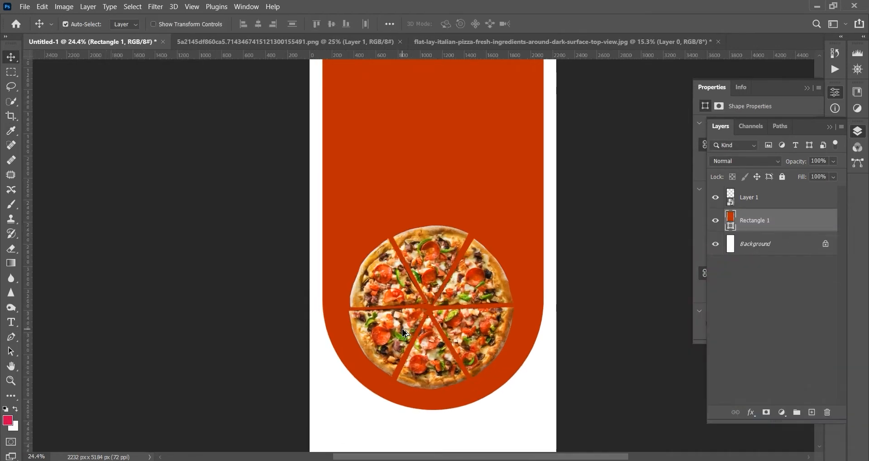
click(8, 421)
click(456, 181)
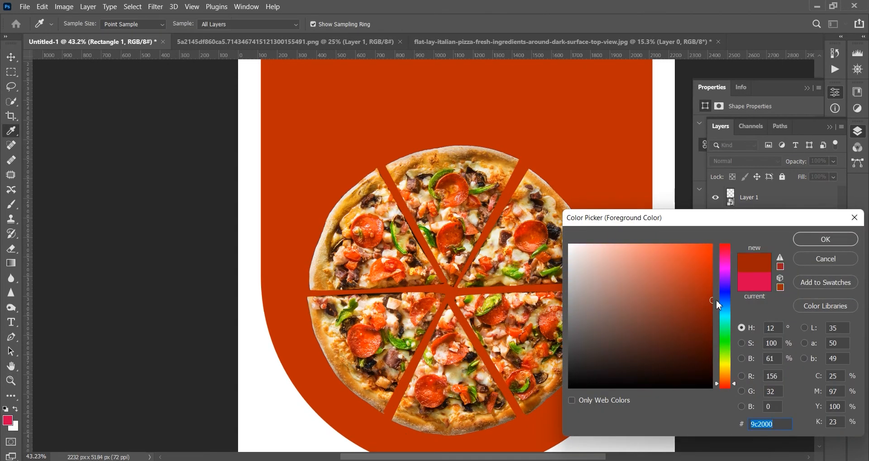
click(730, 249)
drag(695, 279, 679, 275)
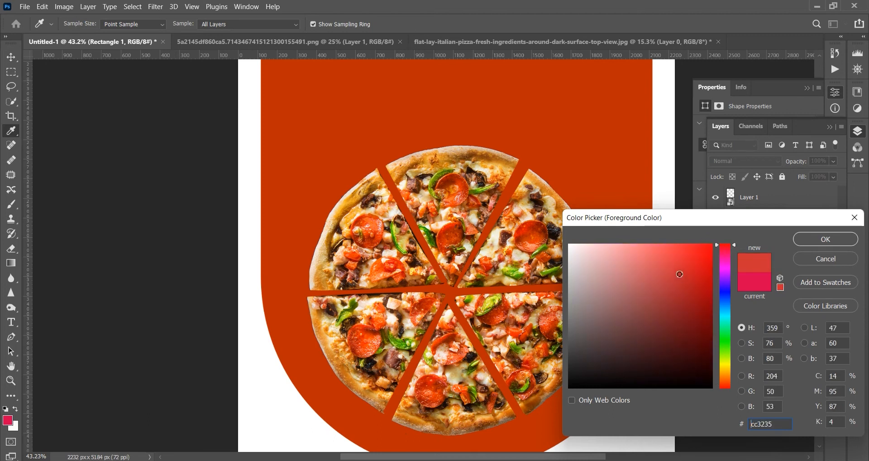
click(848, 241)
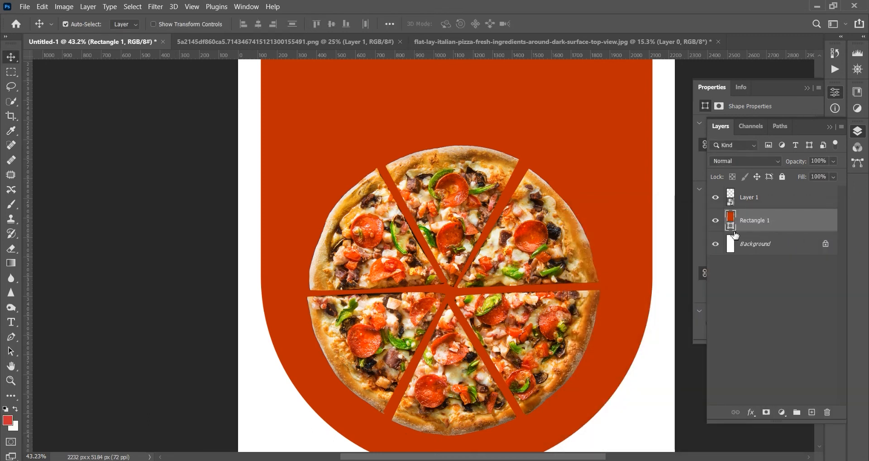
Step: Recolour the rounded rectangle with the foreground red, cd3131
double_click(731, 226)
click(8, 421)
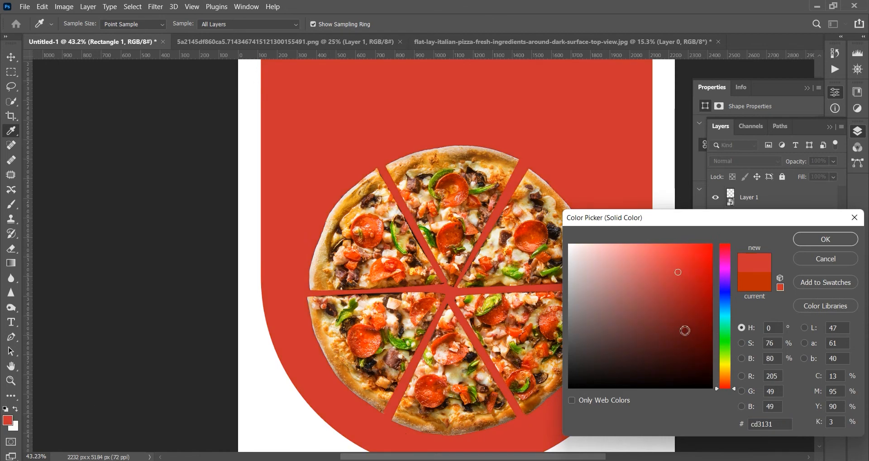
click(826, 239)
key(ctrl+0)
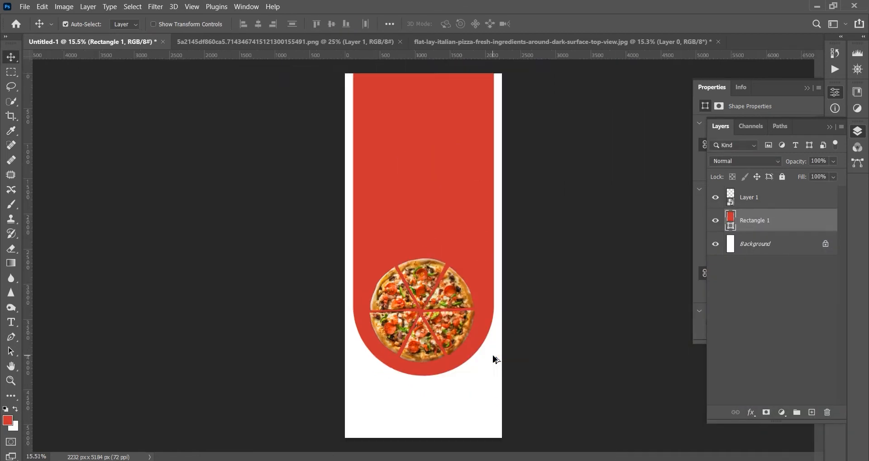
Step: Scale the pizza up to about 309% and position it inside the red panel's rounded lower end
drag(420, 308, 421, 242)
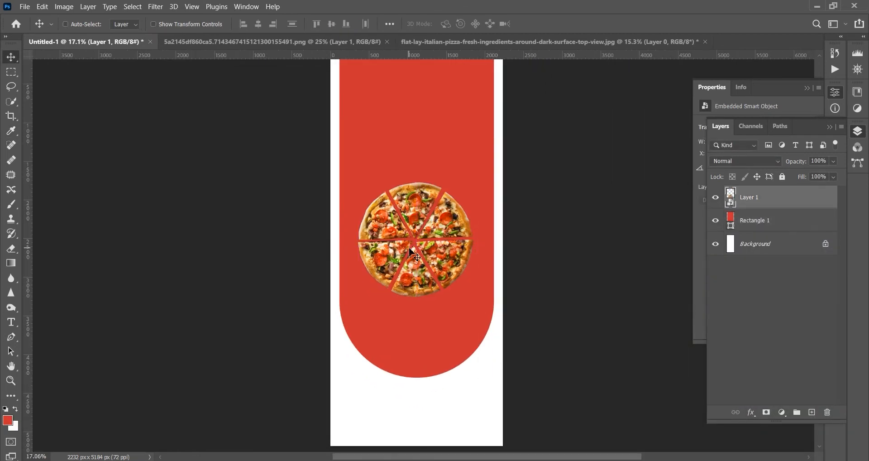
key(ctrl+t)
drag(487, 310, 497, 325)
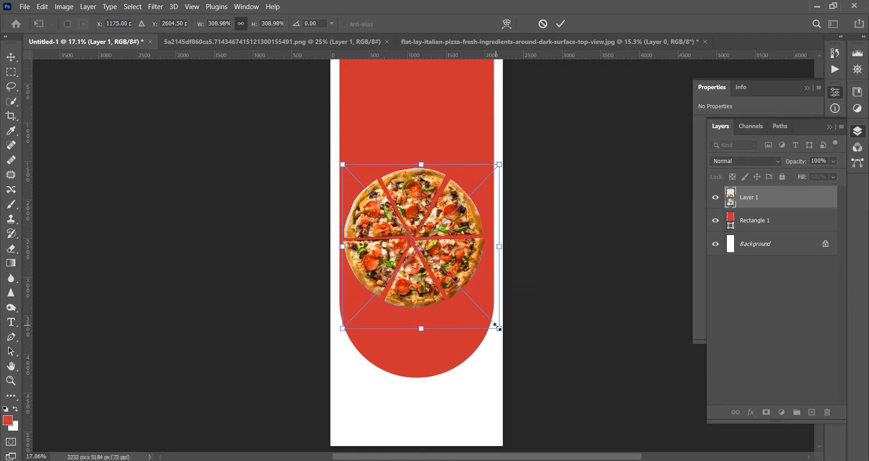
click(564, 27)
drag(439, 244, 424, 295)
scroll(434, 180, down, 1)
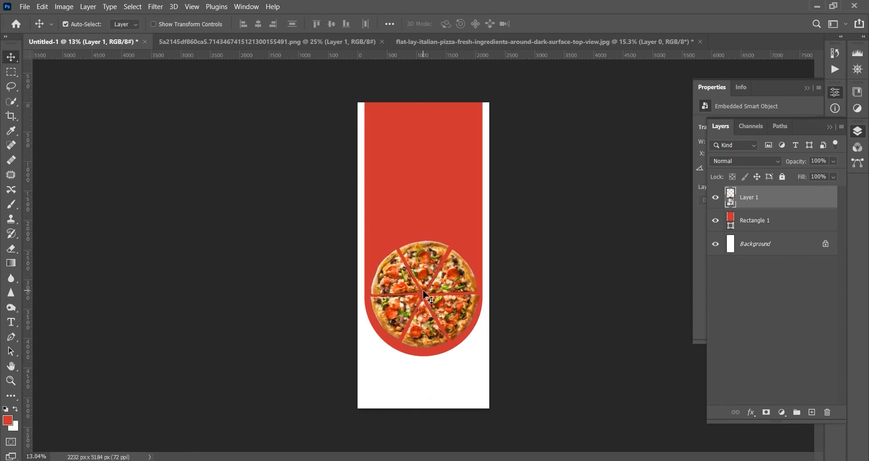
Step: Add a drop shadow to the pizza with 35% opacity, 0 px distance and 114 px size
click(751, 412)
click(770, 410)
drag(457, 185, 356, 353)
drag(448, 297, 439, 292)
drag(267, 353, 857, 234)
mouse_move(730, 294)
mouse_down()
mouse_move(781, 299)
mouse_move(720, 301)
mouse_up()
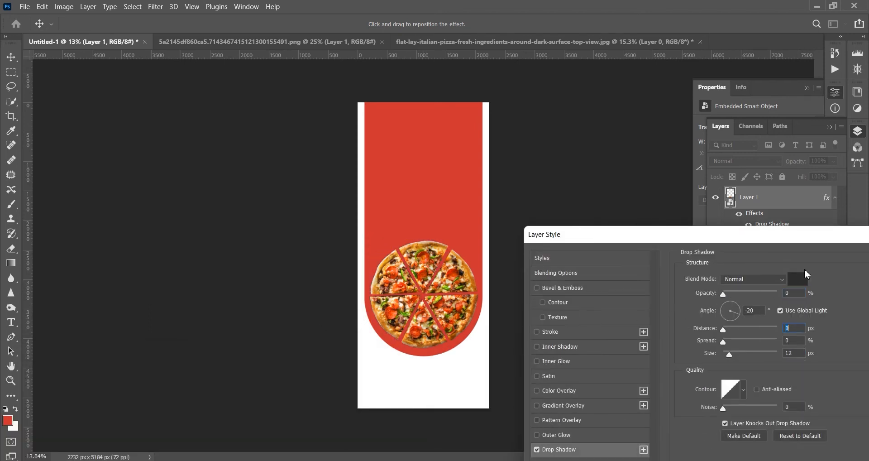
drag(747, 355, 753, 358)
drag(747, 294, 732, 294)
Step: Colour the pizza's drop shadow with the red sampled from the panel and apply the layer style
click(798, 279)
click(416, 192)
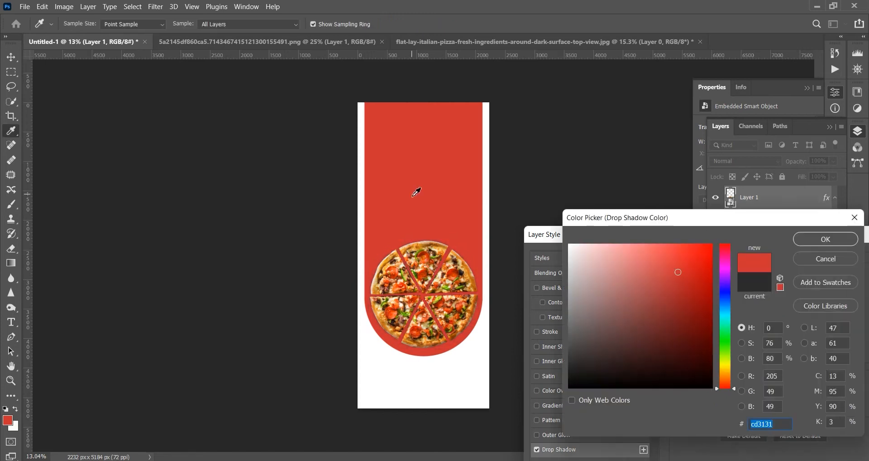
click(841, 240)
drag(841, 240, 369, 255)
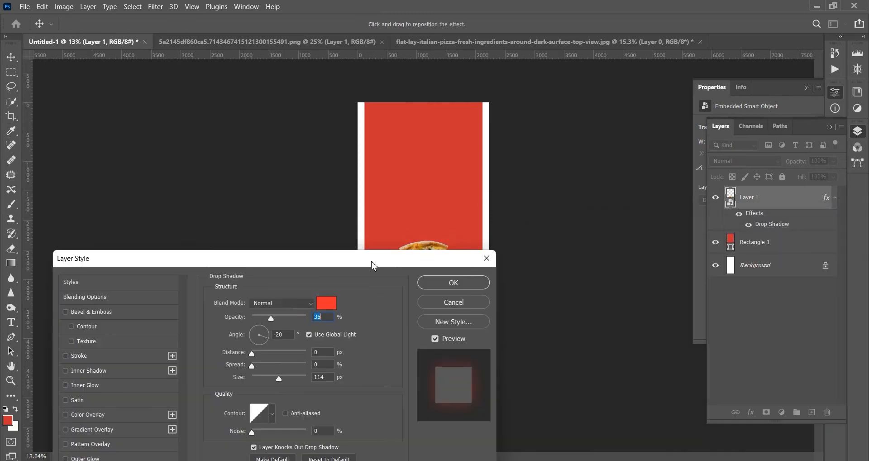
click(450, 283)
Step: Nudge the pizza slightly upward and raise its brightness to about 28 with Brightness/Contrast
mouse_move(458, 260)
mouse_down()
mouse_move(456, 276)
mouse_move(457, 252)
mouse_up()
click(64, 7)
mouse_move(76, 37)
click(204, 33)
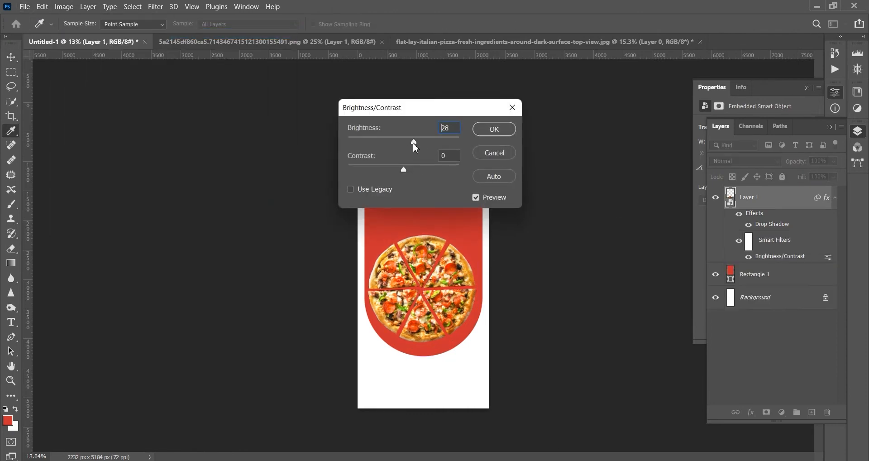
click(495, 130)
Step: Move the pizza back down into the panel's rounded end and align its horizontal centre
drag(421, 281, 426, 304)
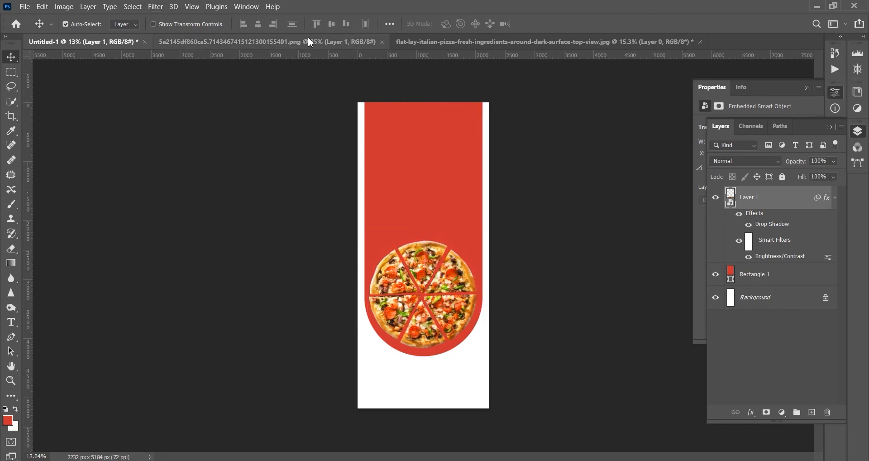
click(390, 24)
click(259, 23)
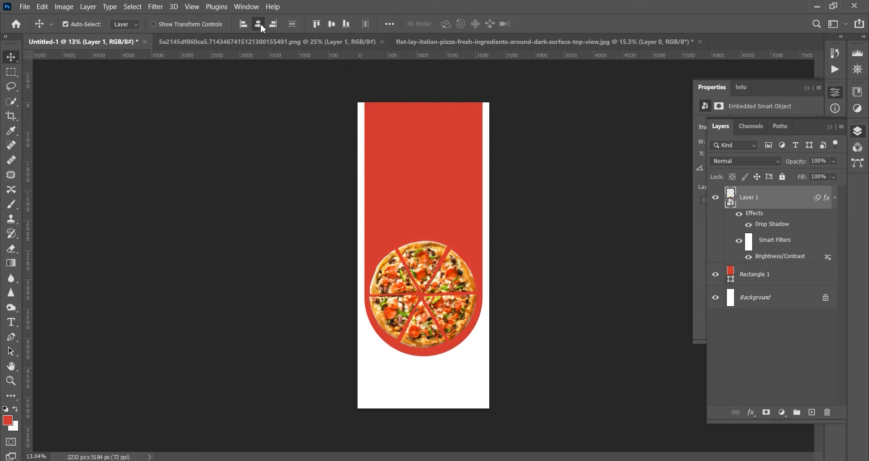
click(247, 248)
Step: Set alignment relative to the canvas and centre the red panel and pizza horizontally
click(452, 184)
click(389, 25)
click(423, 126)
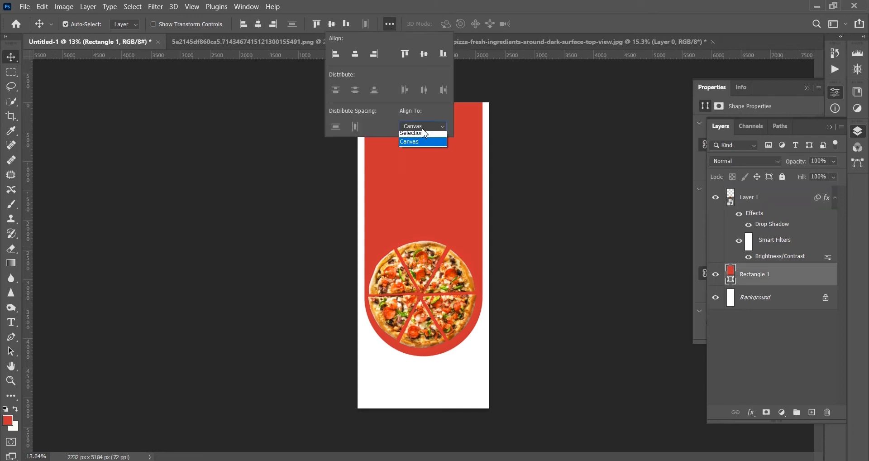
click(260, 25)
drag(356, 154, 561, 414)
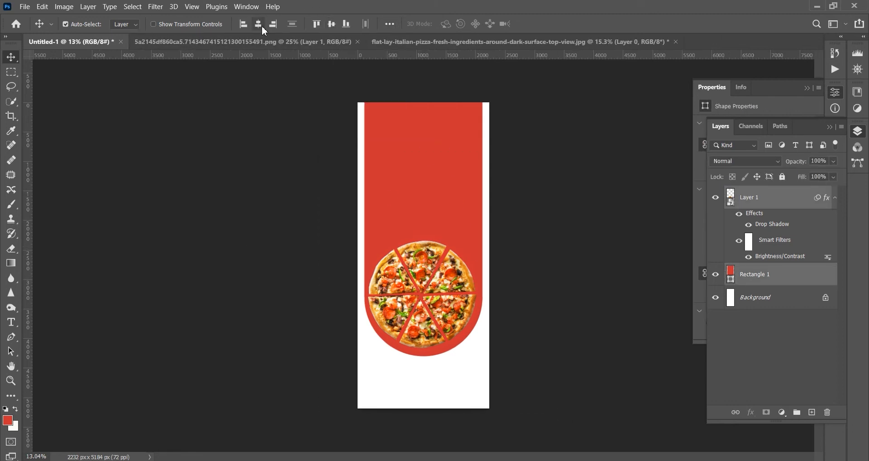
click(116, 184)
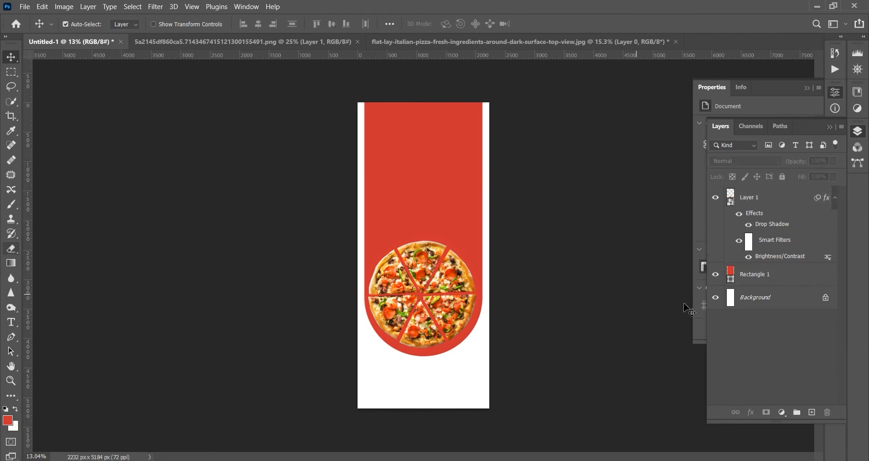
Step: Copy "Delicious" from Notepad and add it in Photoshop as 291 pt Montserrat text near the top of the red panel
key(alt+Tab)
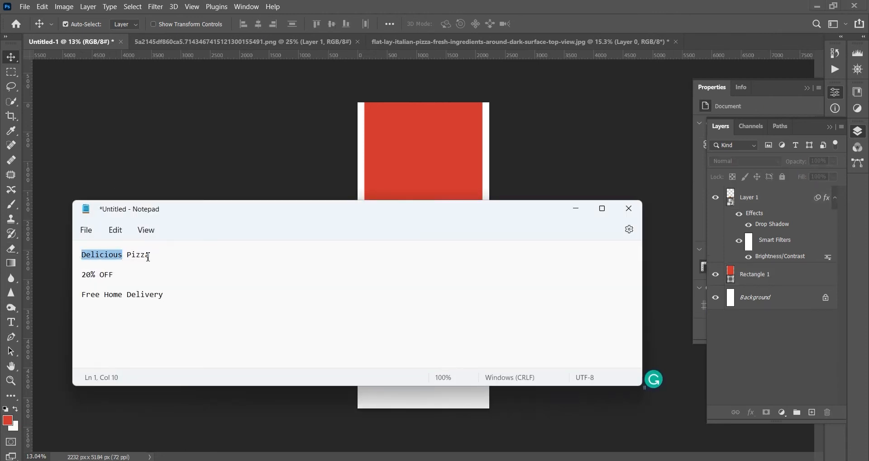
click(569, 205)
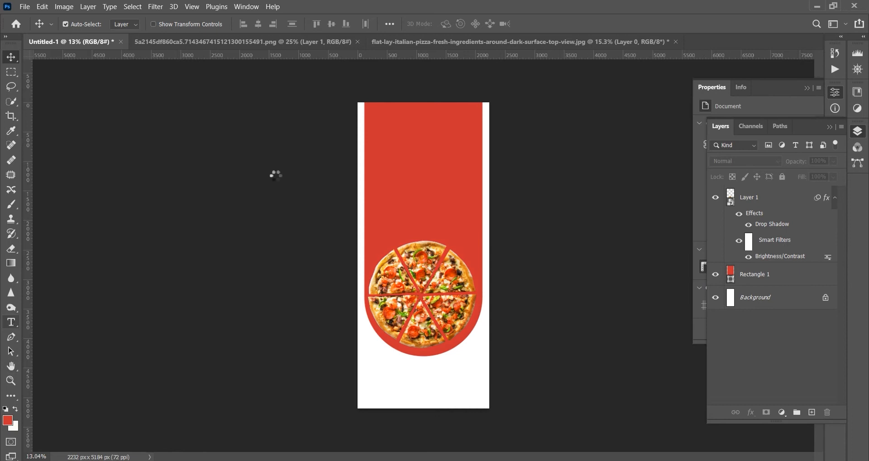
click(394, 176)
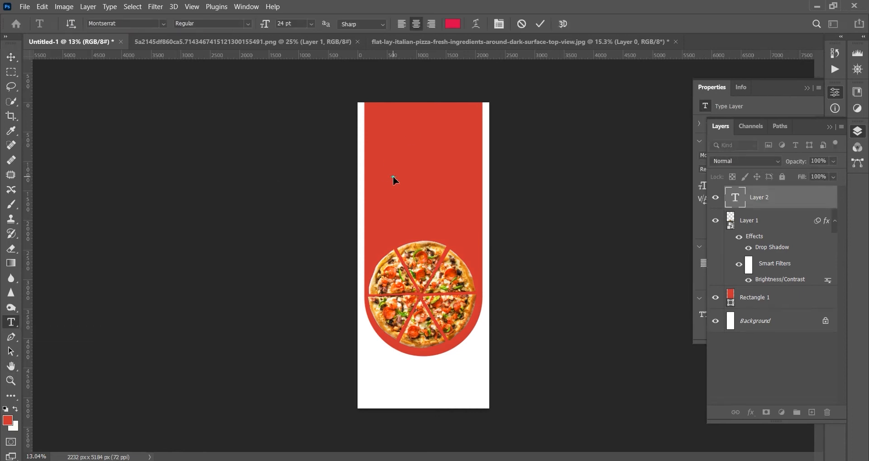
drag(325, 38, 420, 43)
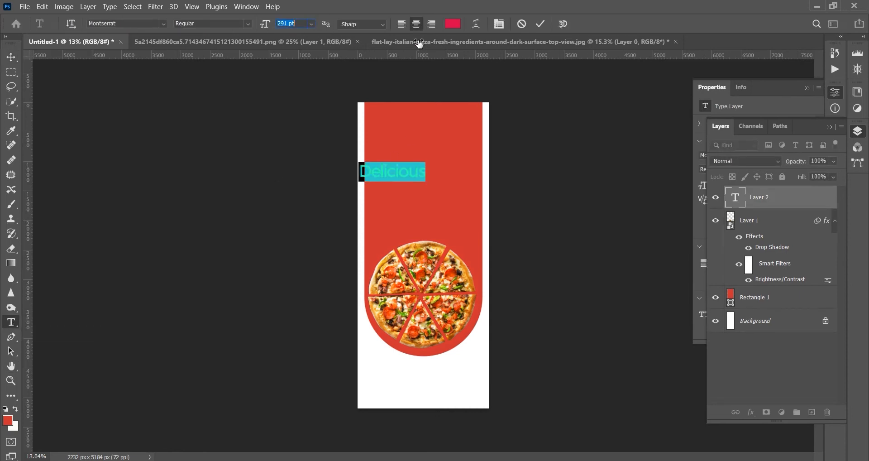
click(11, 59)
drag(385, 170, 404, 124)
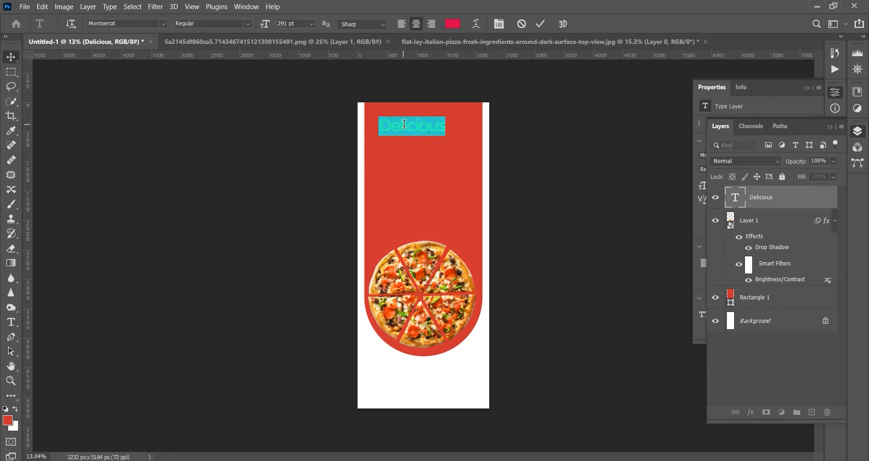
Step: Colour the "Delicious" text white and shift it slightly down on the panel
click(453, 24)
click(448, 376)
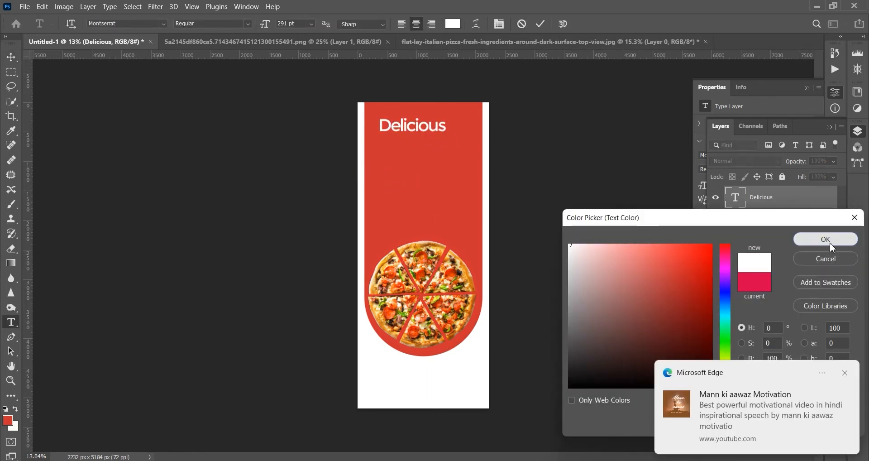
click(830, 239)
click(12, 61)
drag(420, 129, 422, 139)
Step: Change the "Delicious" text's font to Bananas Personal Use and set its tracking to 140
double_click(420, 136)
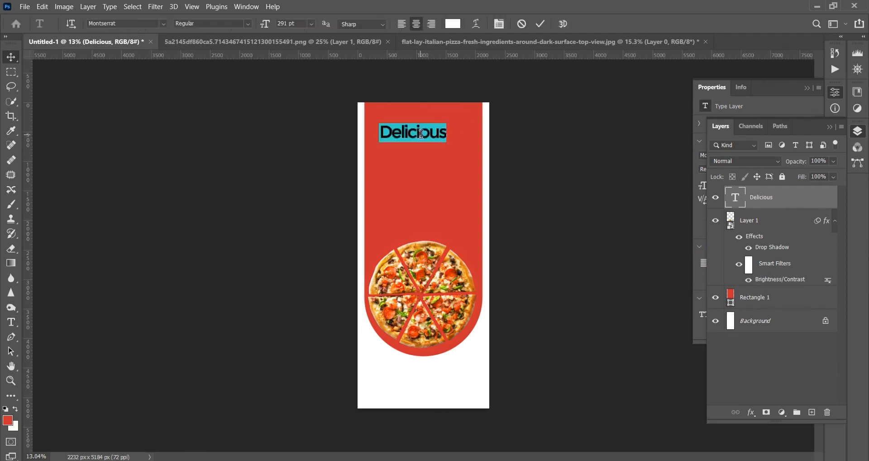
click(140, 25)
key(Down)
key(Down)
key(Down)
key(Down)
key(Down)
key(Down)
key(Down)
key(Down)
key(Down)
key(Down)
key(Down)
key(Down)
key(Down)
key(Down)
click(829, 126)
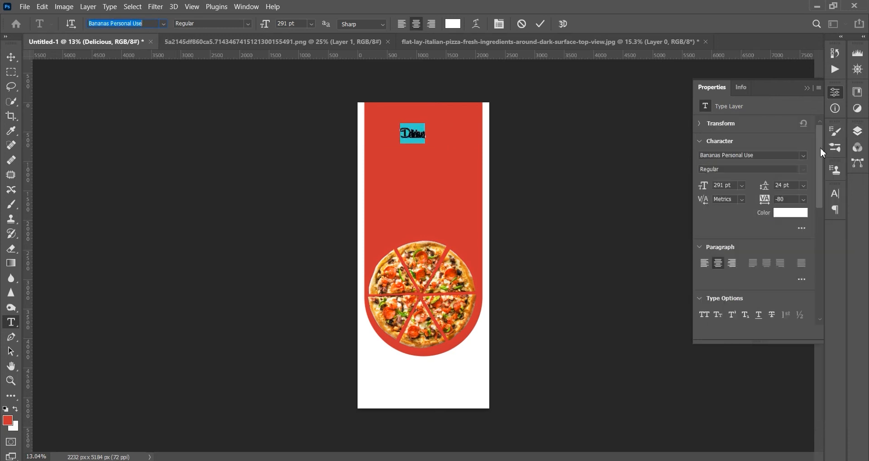
mouse_move(765, 201)
mouse_down()
mouse_move(779, 207)
mouse_move(771, 207)
mouse_up()
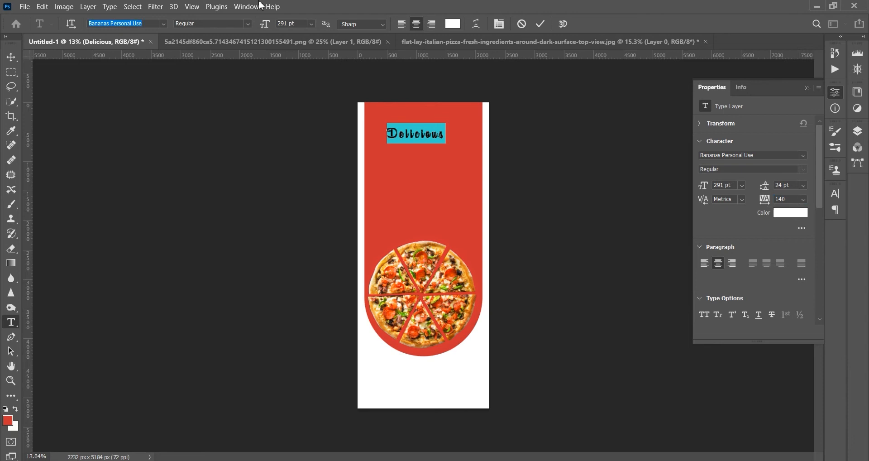
Step: Browse alternative fonts for the "Delicious" text and set it in Britannic Bold
click(163, 26)
scroll(249, 345, down, 5)
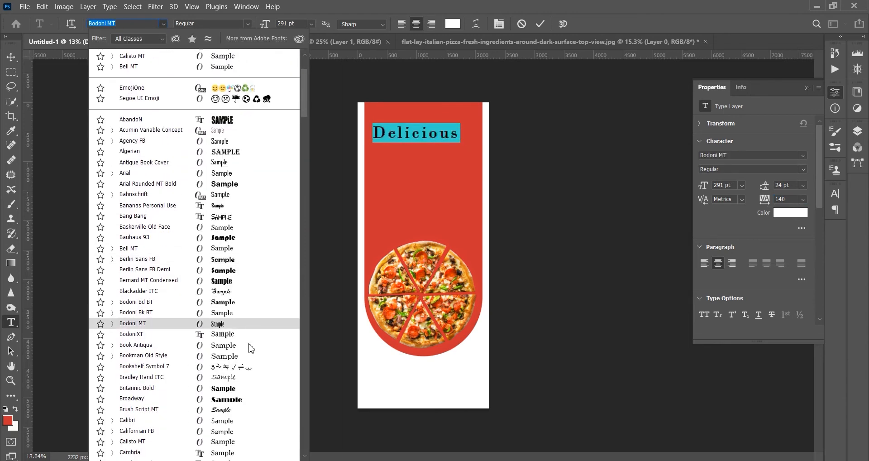
scroll(250, 344, down, 5)
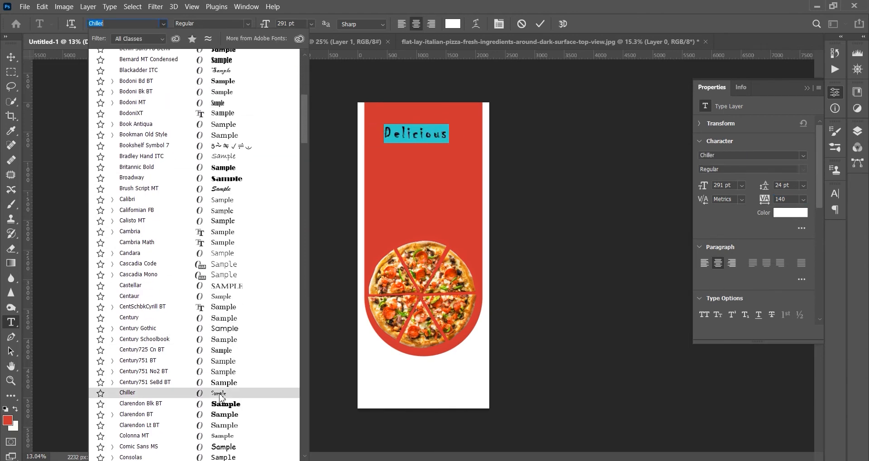
scroll(220, 397, down, 5)
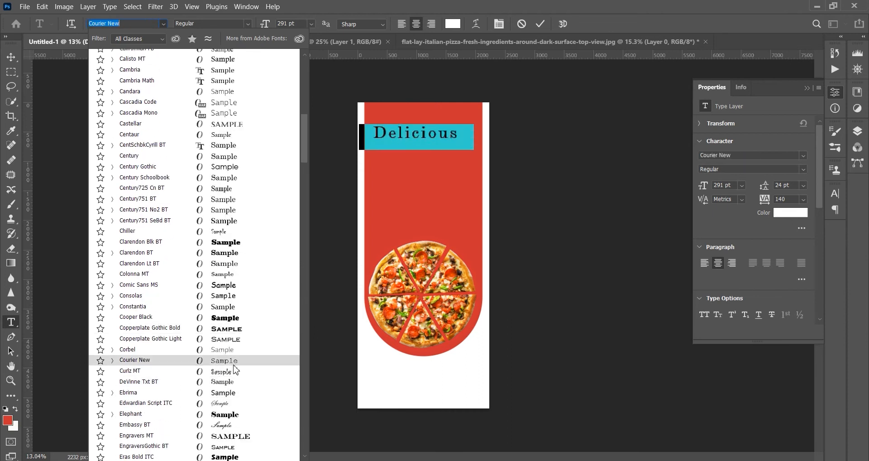
scroll(235, 385, down, 5)
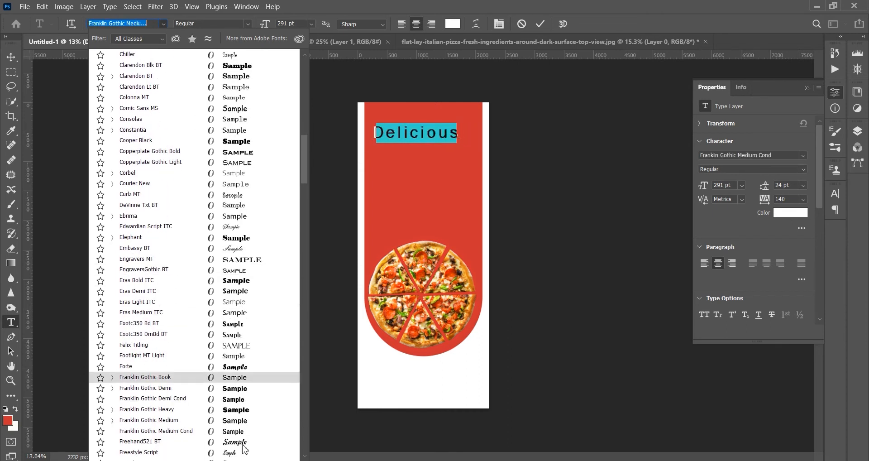
click(248, 439)
click(150, 24)
text(Arial)
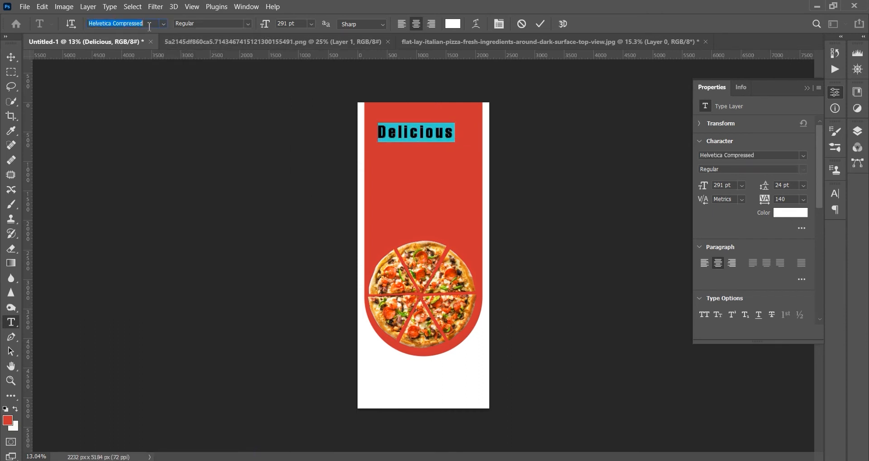
text(Britannic Bold)
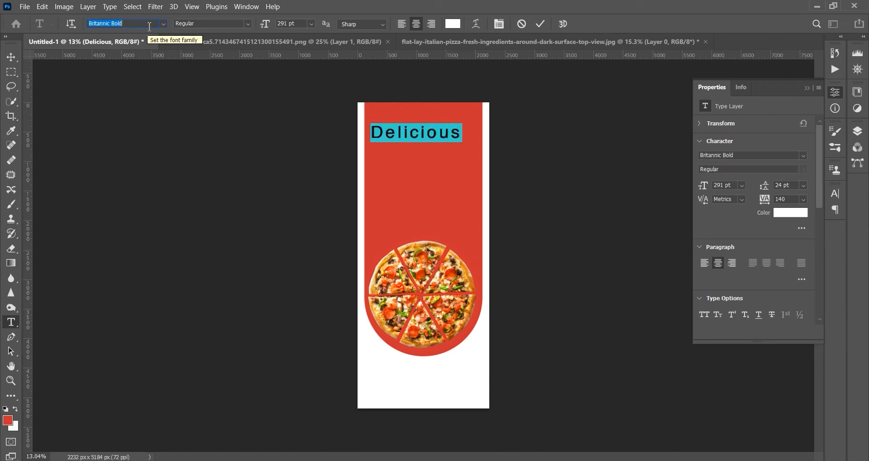
Step: Set the "Delicious" text's tracking to 0
click(805, 87)
click(835, 194)
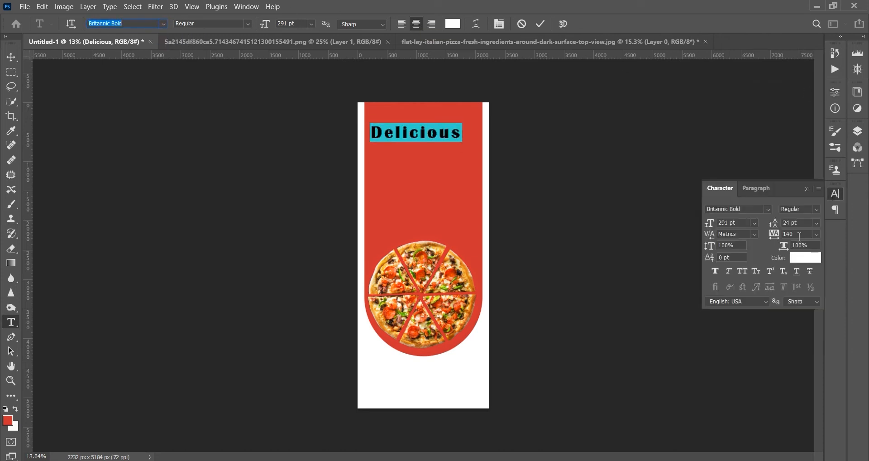
text(0)
Step: Duplicate the "Delicious" text lower on the panel and replace the copy's wording with "Pizza" copied from Notepad
click(9, 54)
drag(408, 135, 419, 202)
double_click(417, 197)
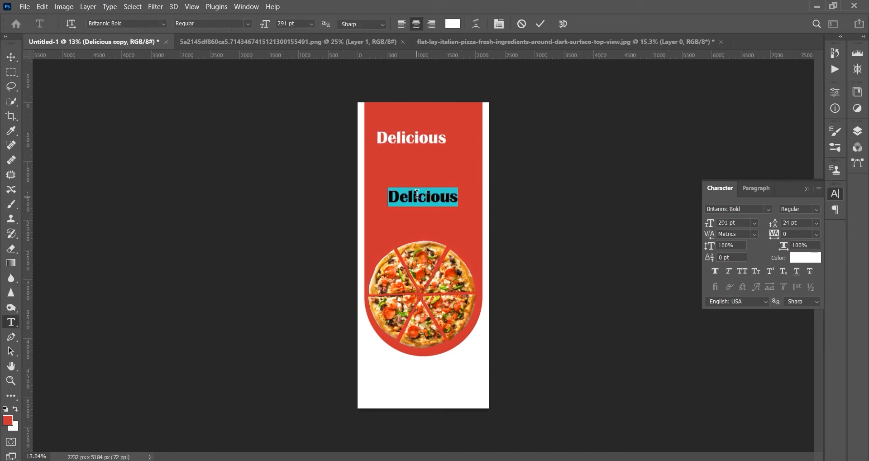
text(Pi)
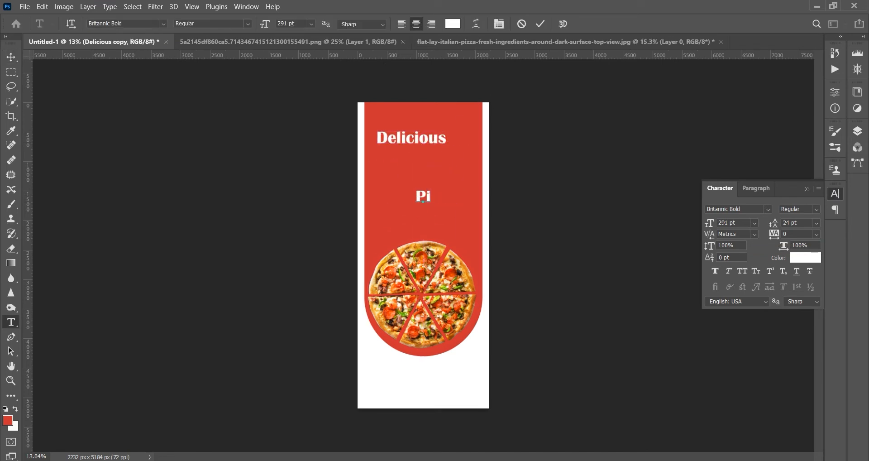
key(alt+Tab)
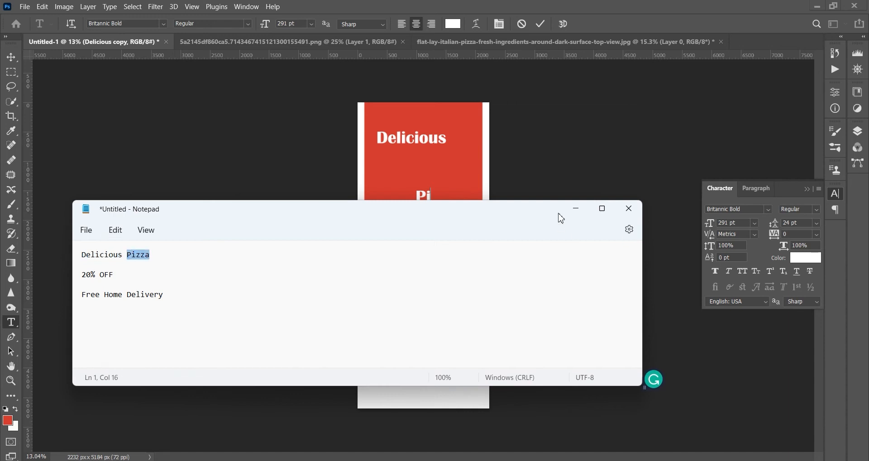
click(575, 208)
text(Pizza)
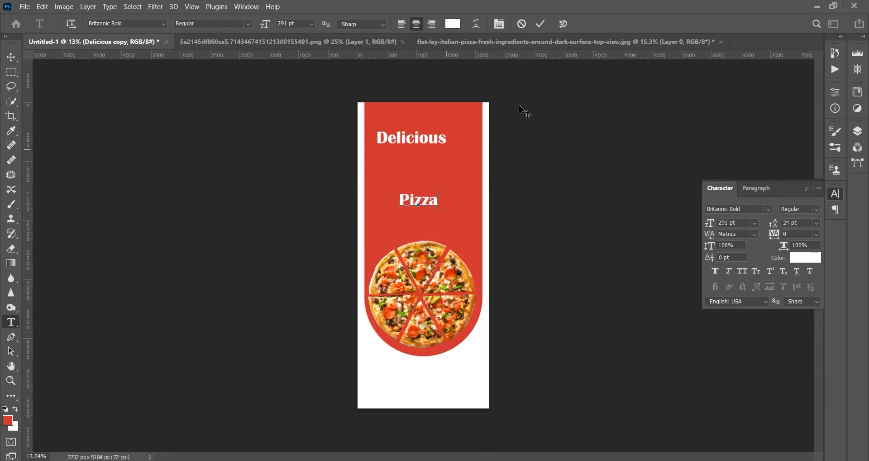
Step: Enlarge "Pizza" to nearly the red panel's width and place it directly beneath "Delicious", with their left edges aligned
click(12, 55)
drag(416, 205, 474, 194)
key(ctrl+t)
click(560, 24)
drag(430, 172, 428, 188)
drag(414, 140, 415, 161)
drag(436, 195, 434, 195)
mouse_move(433, 157)
mouse_down()
mouse_move(434, 142)
mouse_move(434, 156)
mouse_up()
Step: Move the pizza and the red panel up together, closer to the heading
drag(322, 252, 506, 369)
drag(441, 303, 442, 290)
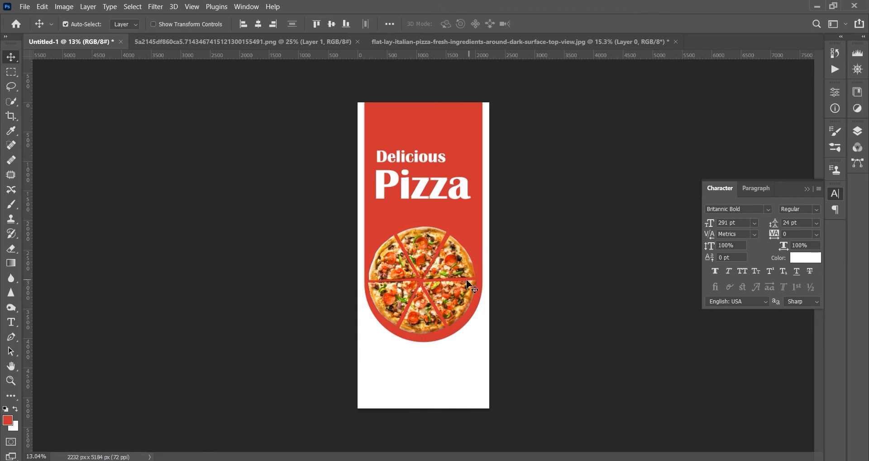
click(467, 280)
key(shift+Right)
key(shift+Right)
key(shift+Right)
key(ctrl+z)
Step: Lock the red panel's layer and nudge the pizza slightly to the right in three large steps
key(F7)
click(791, 300)
click(790, 320)
click(782, 179)
click(428, 293)
key(shift+Right)
key(shift+Right)
key(shift+Right)
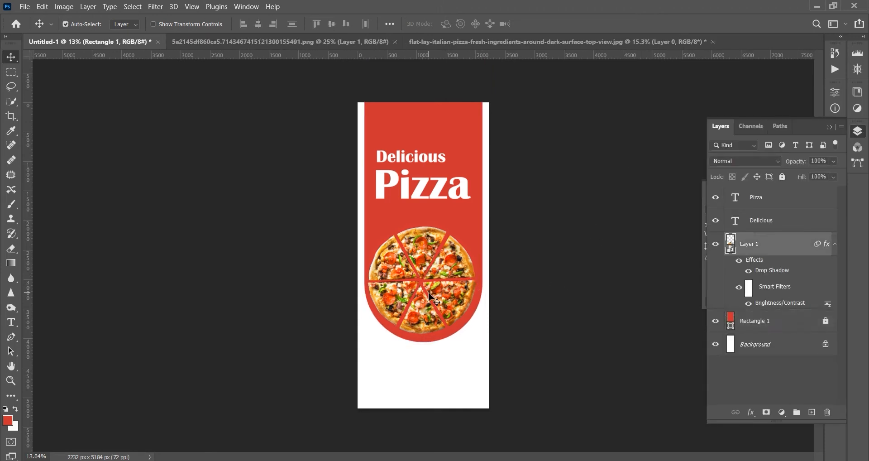
Step: Shift the "Delicious" and "Pizza" lines slightly down, keeping them close together above the pizza
drag(426, 160, 427, 149)
mouse_move(416, 186)
mouse_down()
mouse_move(417, 177)
mouse_move(417, 192)
mouse_up()
drag(417, 153, 417, 171)
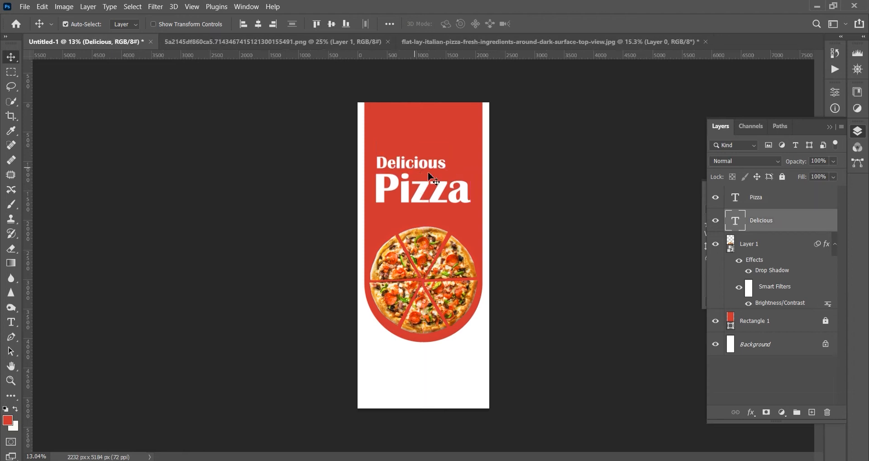
click(564, 192)
Step: Bring the tomatoes from the other open image into the banner, scale them down and place them over the panel's upper-right corner
click(546, 40)
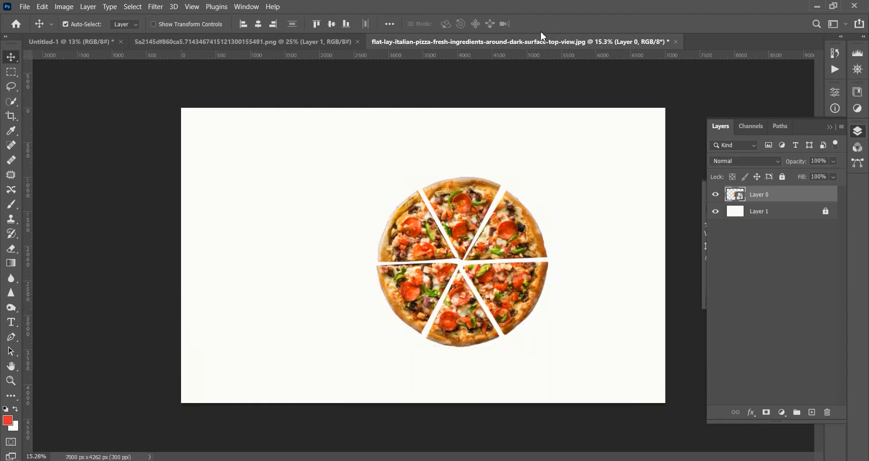
click(314, 43)
drag(311, 253, 426, 233)
key(ctrl+t)
drag(248, 24, 216, 42)
drag(432, 223, 471, 113)
click(561, 24)
Step: Try several blend modes on the tomato layer and set it to Lighten
click(753, 162)
key(Down)
key(Down)
key(Down)
key(Down)
key(Down)
key(Down)
key(Down)
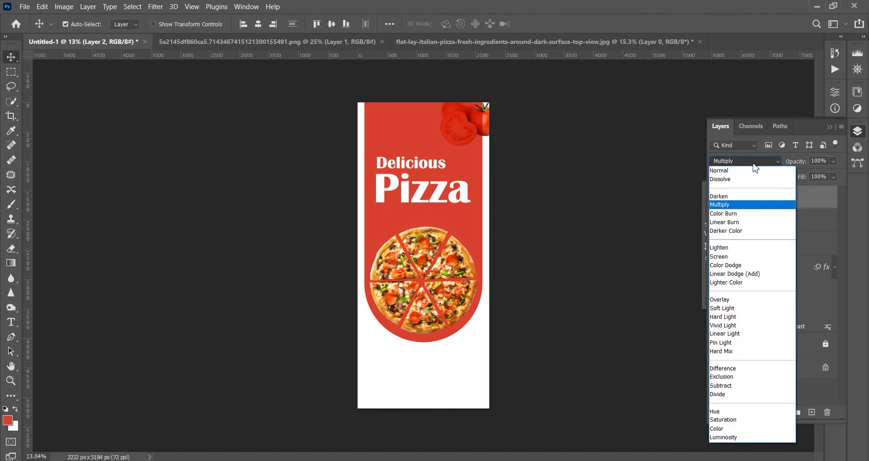
key(Return)
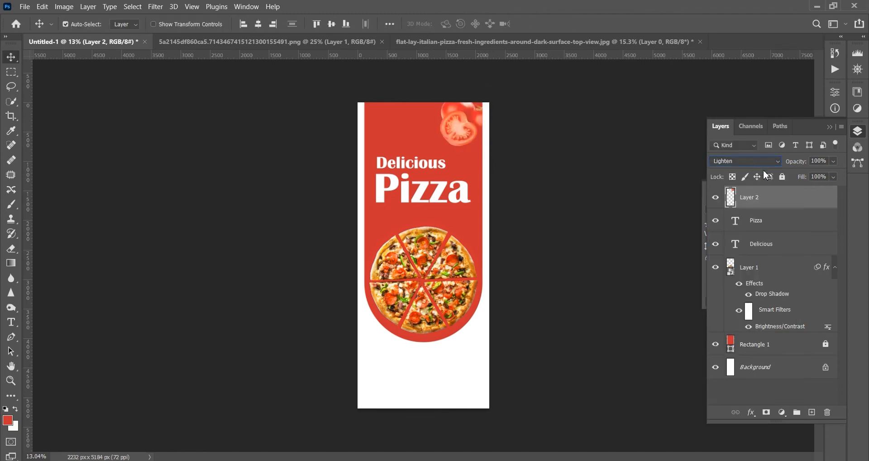
Step: Move the tomato layer directly above the red panel layer and clip it to the panel
drag(773, 205, 779, 333)
right_click(783, 322)
click(679, 220)
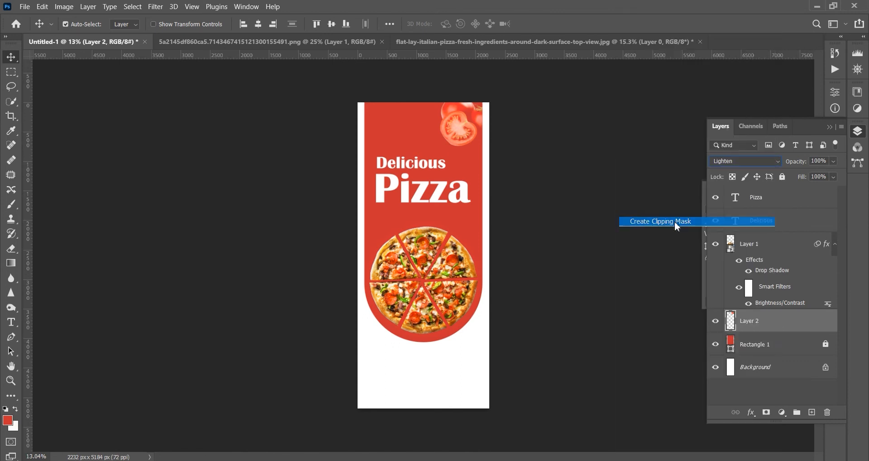
Step: Shift the tomatoes slightly left within the panel's upper corner and reduce their layer fill so they look faint
key(ctrl+t)
drag(475, 130, 435, 147)
click(563, 25)
drag(782, 182, 775, 182)
Step: Duplicate the pizza layer and place the copy beneath the tomato layer, clipped to the red panel
click(420, 283)
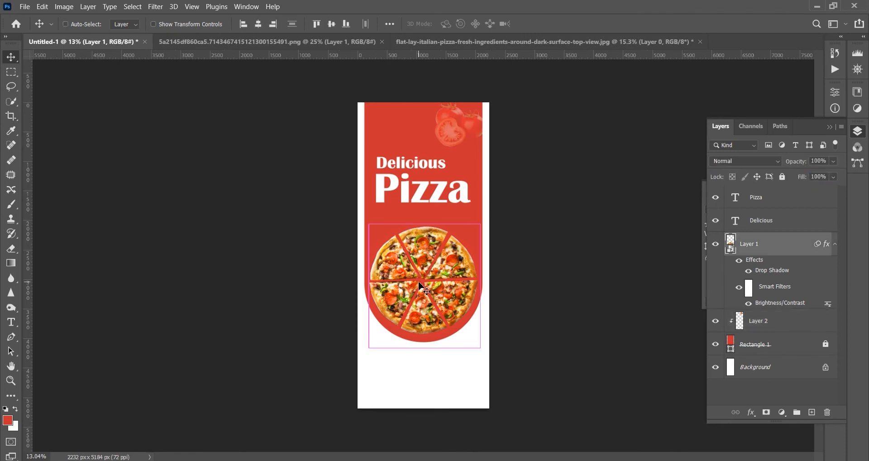
key(ctrl+j)
drag(774, 249, 776, 384)
drag(773, 322, 773, 291)
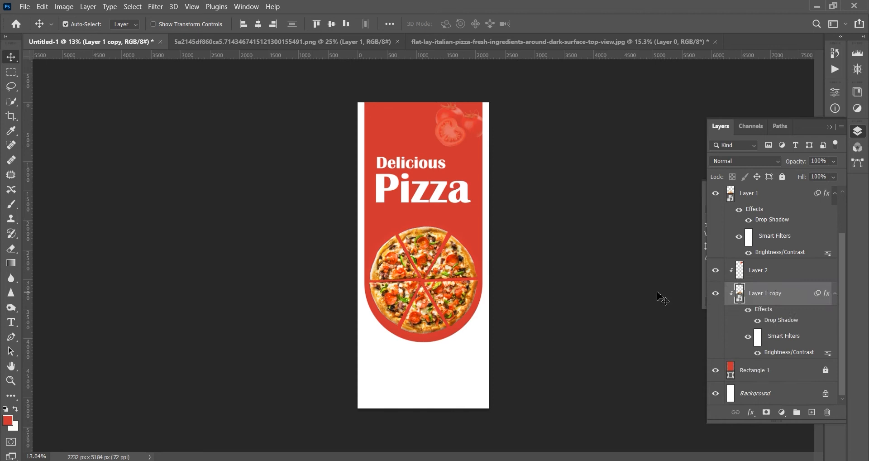
Step: Enlarge the clipped pizza copy into a background texture on the red panel and set its fill to 4%
key(ctrl+t)
click(463, 194)
drag(254, 27, 686, 112)
drag(466, 241, 337, 218)
click(561, 24)
drag(802, 177, 658, 186)
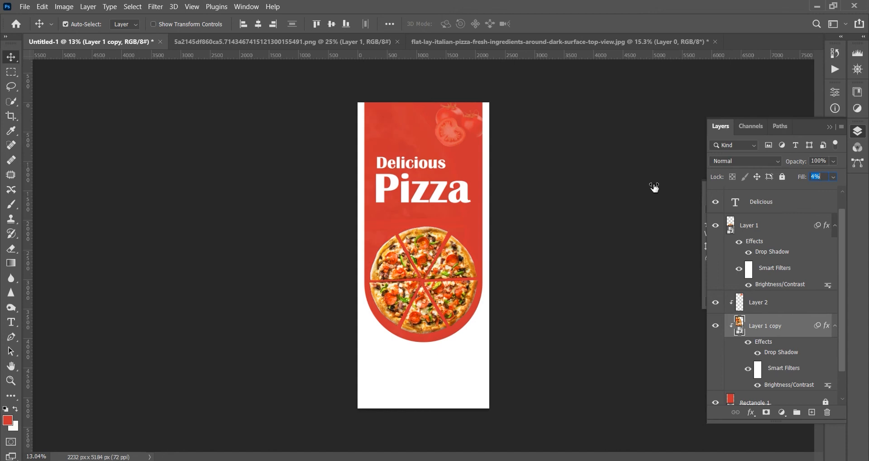
Step: Reposition the faint enlarged pizza copy so it is centred around the red panel's left edge
key(ctrl+t)
key(Return)
drag(507, 250, 305, 250)
drag(217, 233, 388, 214)
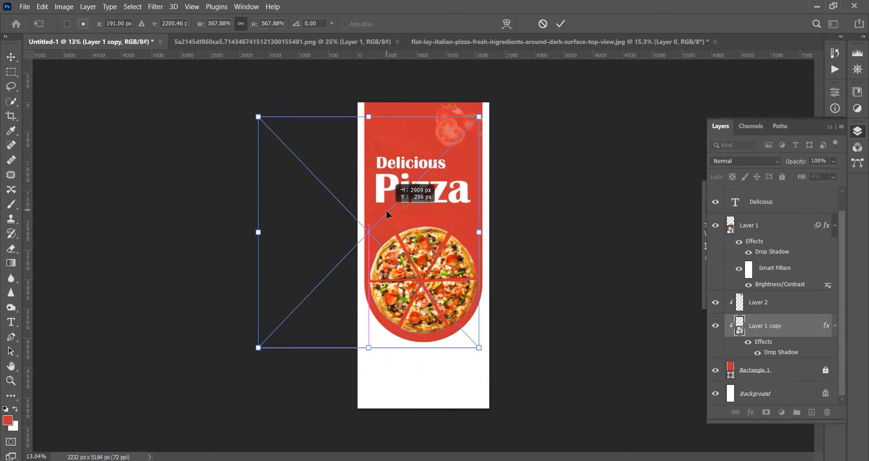
click(560, 23)
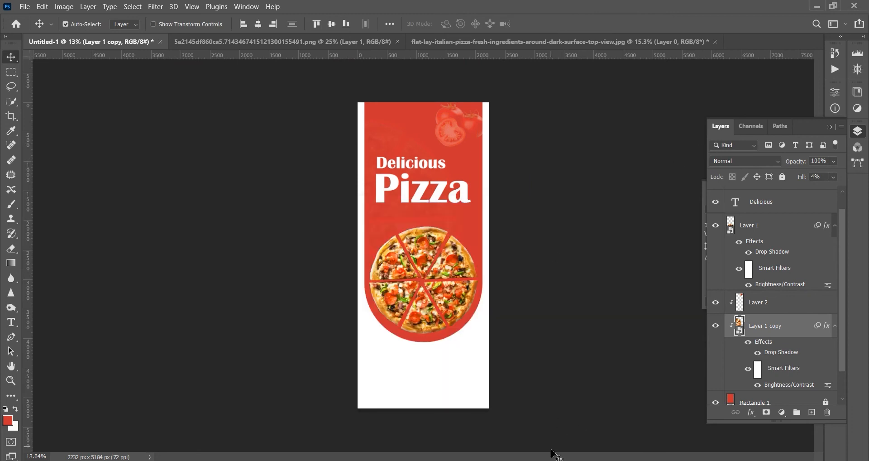
Step: Switch to Notepad and copy the "20% OFF" line
click(551, 460)
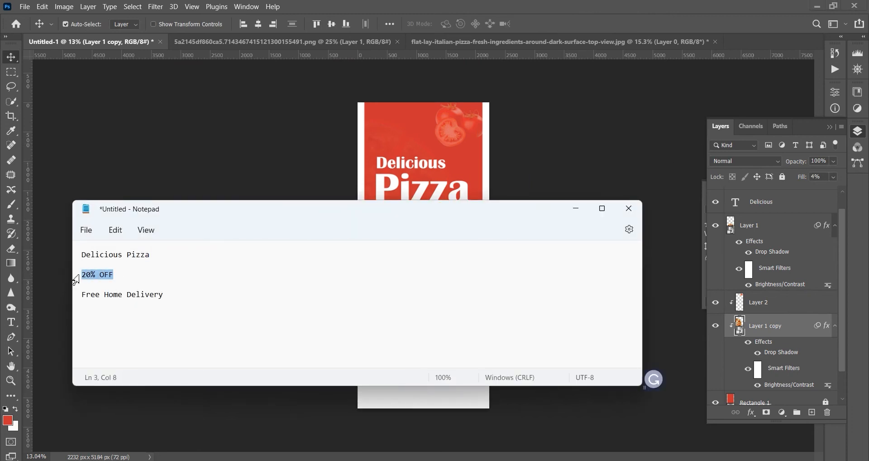
click(579, 211)
mouse_move(312, 95)
mouse_down()
mouse_move(437, 163)
mouse_move(443, 289)
mouse_up()
drag(429, 287, 426, 274)
key(ctrl+z)
click(581, 309)
Step: Unlock the red panel layer and move the panel, pizza, tomatoes and heading up together slightly
scroll(787, 349, down, 3)
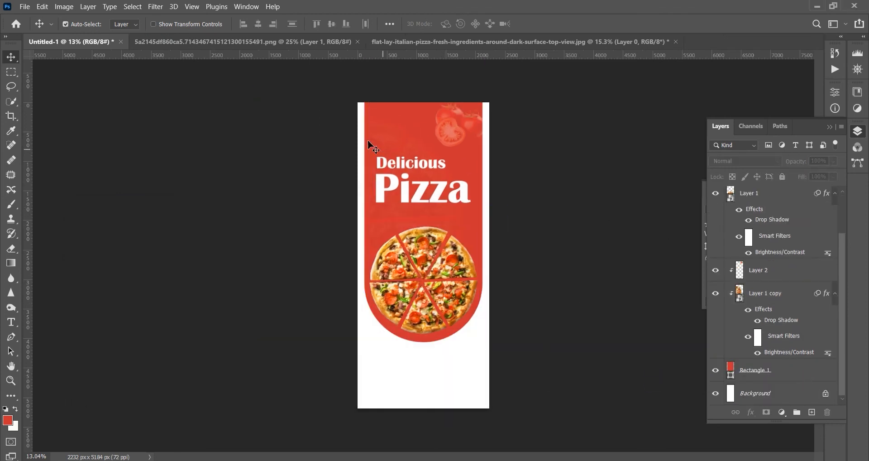
drag(320, 103, 551, 360)
drag(448, 307, 451, 290)
drag(450, 303, 450, 309)
click(582, 232)
Step: Add the copied "20% OFF" text in the white area below the panel and colour it the panel's red
click(11, 322)
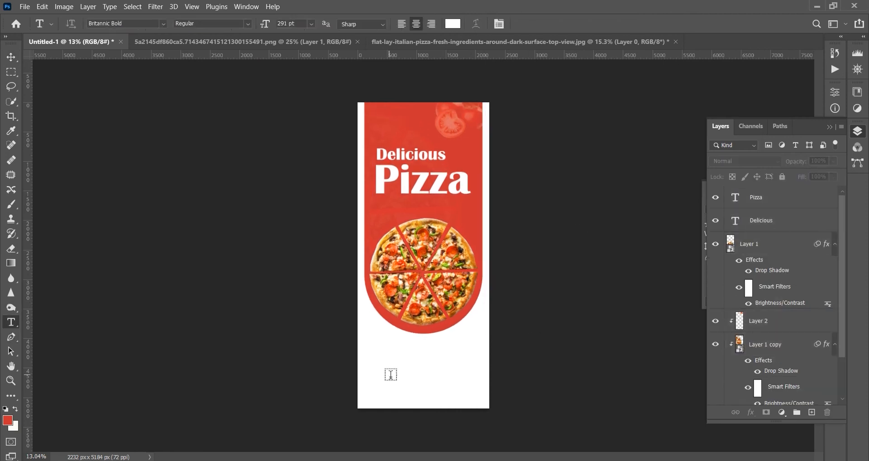
click(388, 373)
click(452, 25)
click(474, 209)
click(825, 240)
Step: Scale the "20% OFF" text to 152% and position it just beneath the red panel
click(11, 57)
drag(404, 363, 438, 360)
key(ctrl+t)
drag(249, 24, 283, 43)
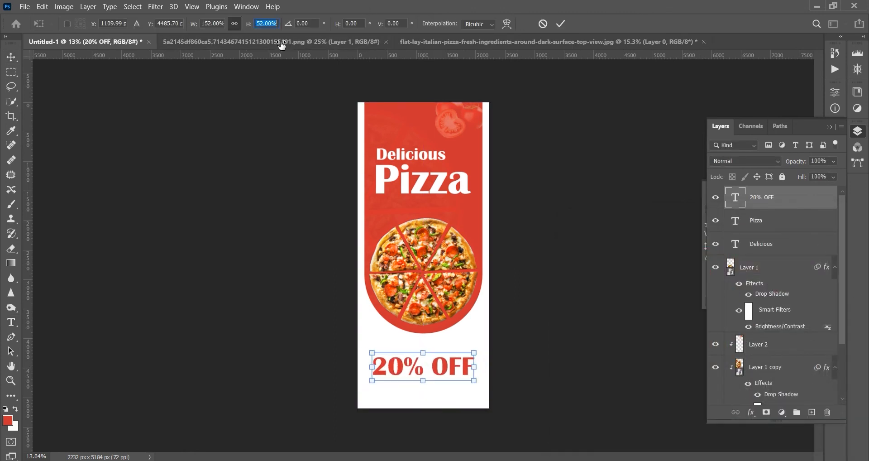
click(560, 24)
drag(435, 367, 437, 356)
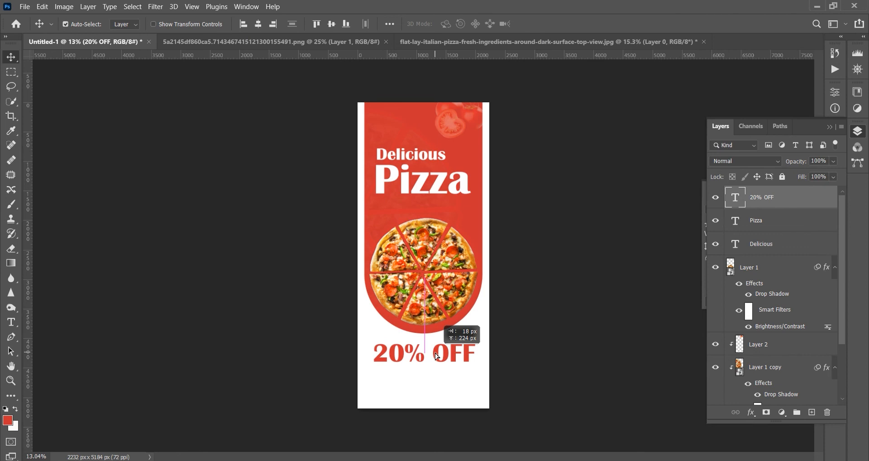
key(ctrl+t)
click(561, 24)
Step: Set the "20% OFF" text's tracking to -40 and shift the text slightly left
click(830, 127)
drag(782, 235, 781, 235)
drag(402, 354, 398, 354)
Step: Enlarge the "20% OFF" text to nearly the panel's width and centre it horizontally on the canvas
key(ctrl+t)
drag(473, 342, 461, 359)
click(561, 23)
click(258, 24)
Step: Draw a paragraph text box beneath "20% OFF" and set its leading to Auto
click(10, 322)
drag(368, 364, 476, 399)
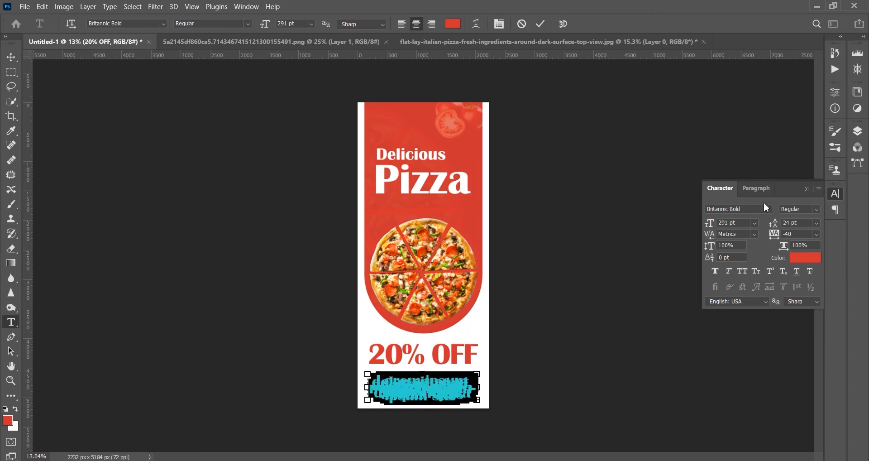
click(816, 222)
click(790, 232)
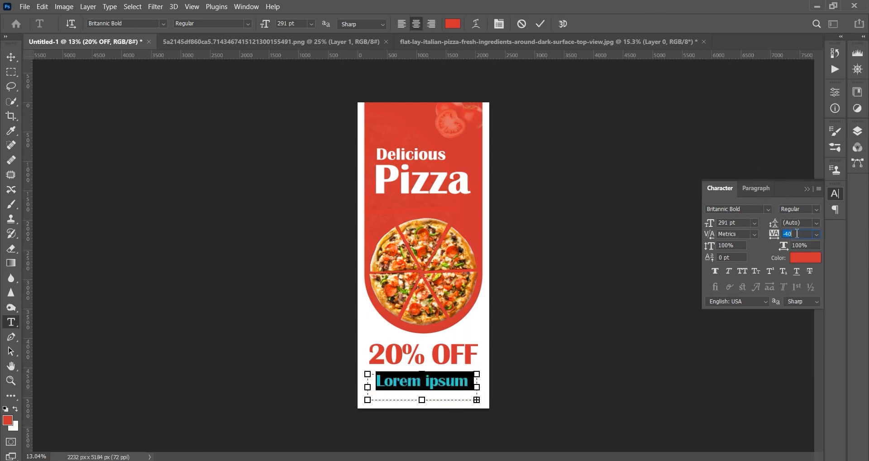
Step: Copy "Free Home Delivery" from Notepad, paste it into the text box and extend the box upward to fit it
key(alt+Tab)
drag(172, 296, 64, 308)
key(ctrl+c)
key(alt+Tab)
key(ctrl+v)
mouse_move(423, 374)
mouse_down()
mouse_move(423, 305)
mouse_move(422, 364)
mouse_up()
Step: Set the "Free Home Delivery" text in Montserrat Bold
key(ctrl+a)
text(mons)
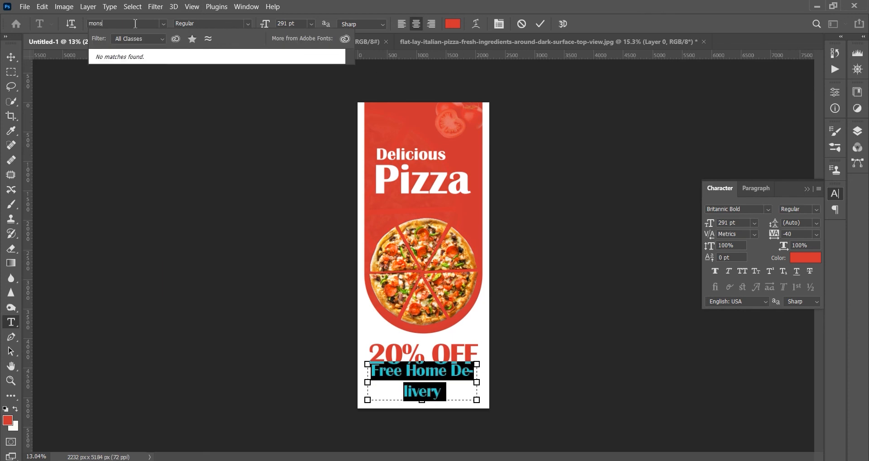
click(301, 226)
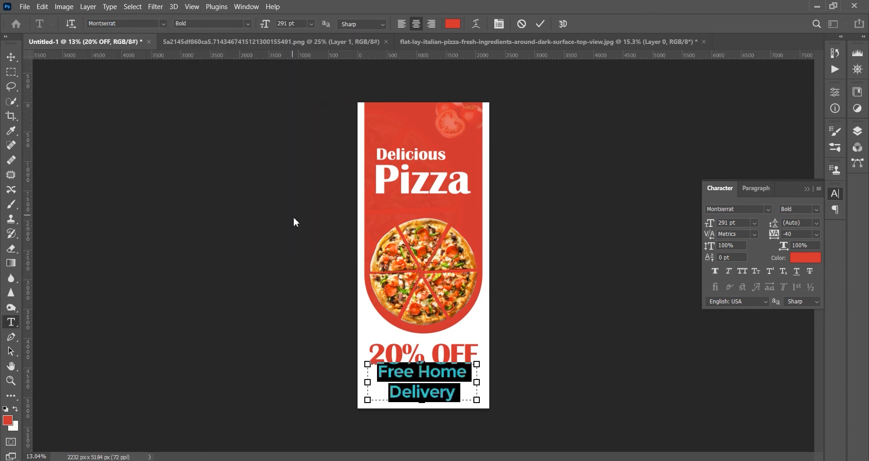
Step: Widen the text box, break "Free Home Delivery" into one word per line and extend the box upward to fit all lines
drag(477, 383, 498, 382)
click(466, 371)
key(Return)
double_click(439, 401)
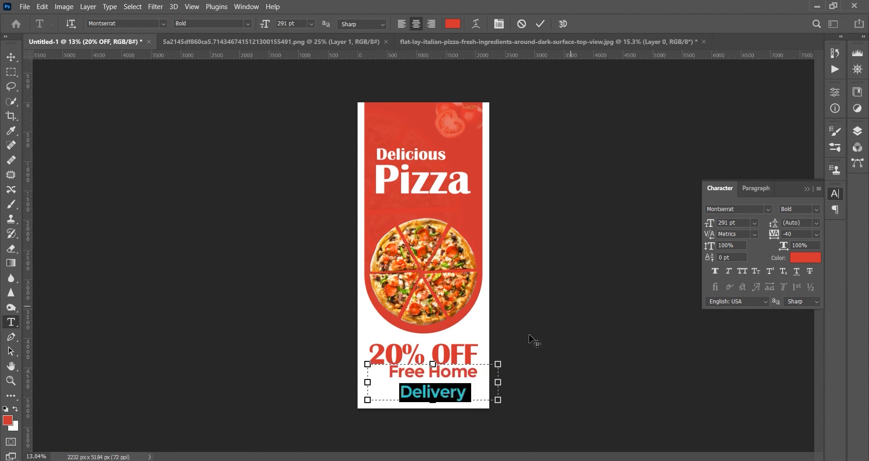
click(429, 372)
key(Return)
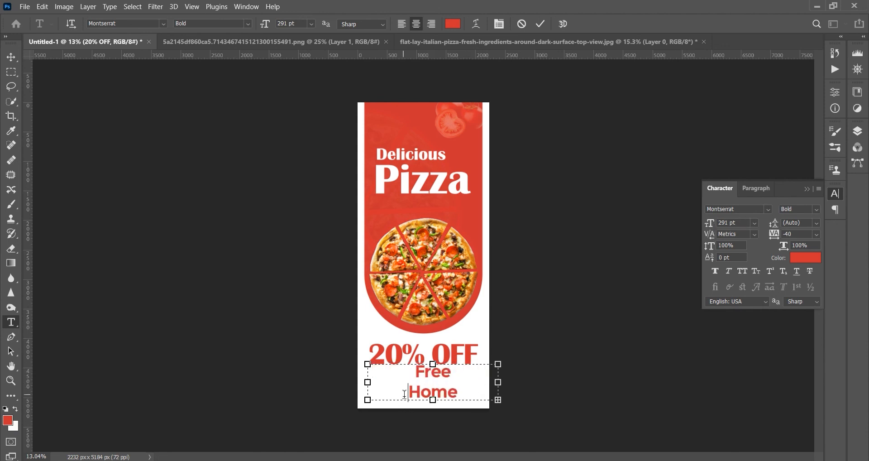
drag(455, 361, 455, 344)
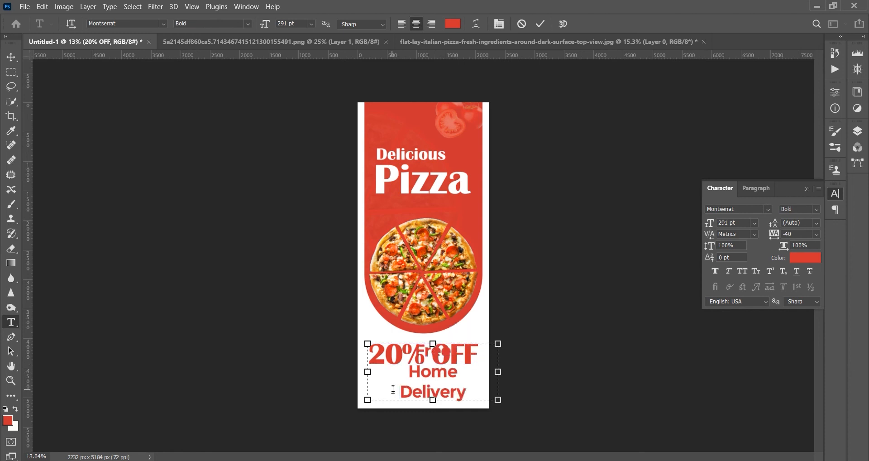
Step: Join "Home" and "Delivery" on one line and move the text block down beneath "20% OFF"
key(BackSpace)
click(11, 57)
drag(451, 375, 443, 399)
Step: Scale the "Free Home Delivery" text down to about 197 pt so it fits below "20% OFF"
key(ctrl+t)
drag(488, 367, 420, 385)
click(561, 24)
drag(447, 351, 446, 350)
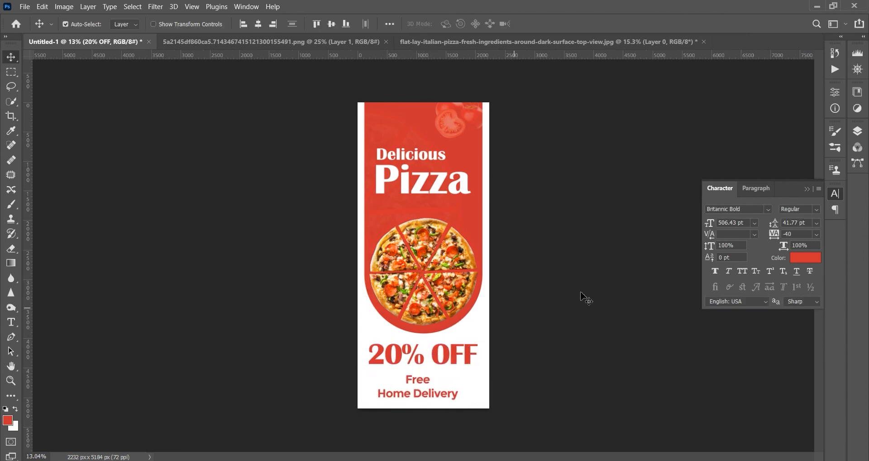
Step: Move the red panel with its heading and pizza upward, and raise "20% OFF" by the same amount
drag(511, 102, 309, 332)
drag(409, 311, 408, 295)
drag(459, 357, 458, 342)
Step: Set "Free Home Delivery" in All Caps and widen its text box so "HOME DELIVERY" fits on one line
click(431, 396)
click(742, 271)
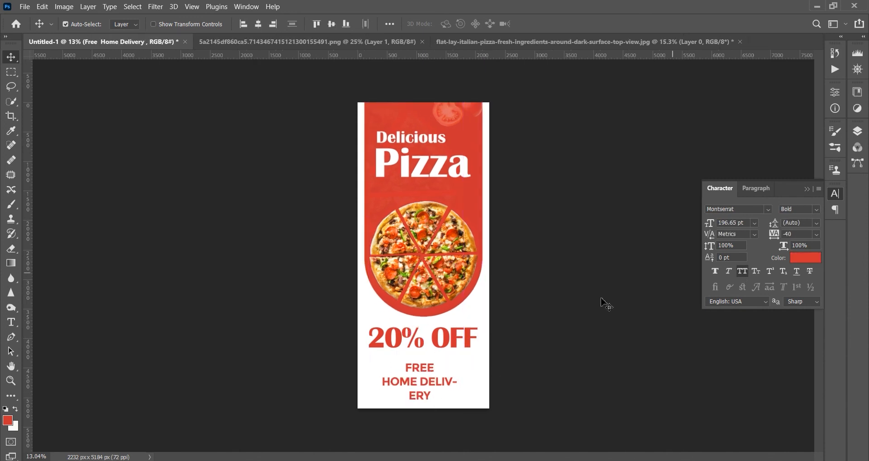
double_click(442, 385)
drag(464, 381, 482, 382)
Step: Enlarge the word "FREE" to 383 pt above "HOME DELIVERY"
drag(448, 367, 391, 365)
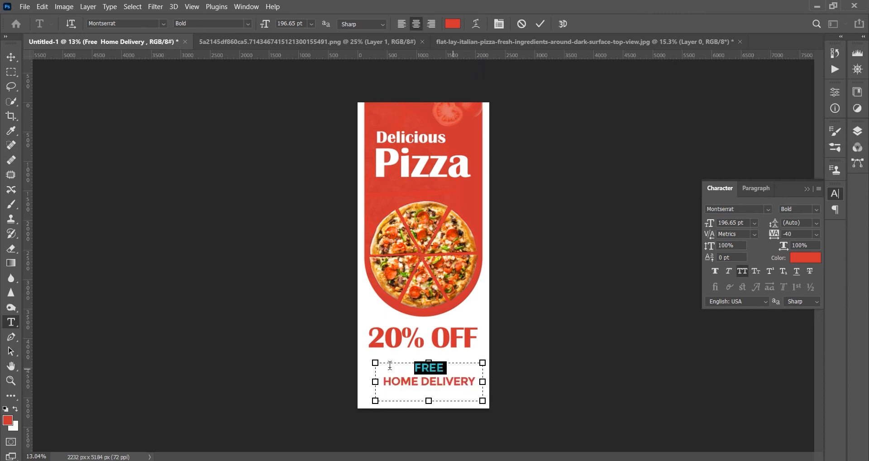
drag(738, 227, 821, 255)
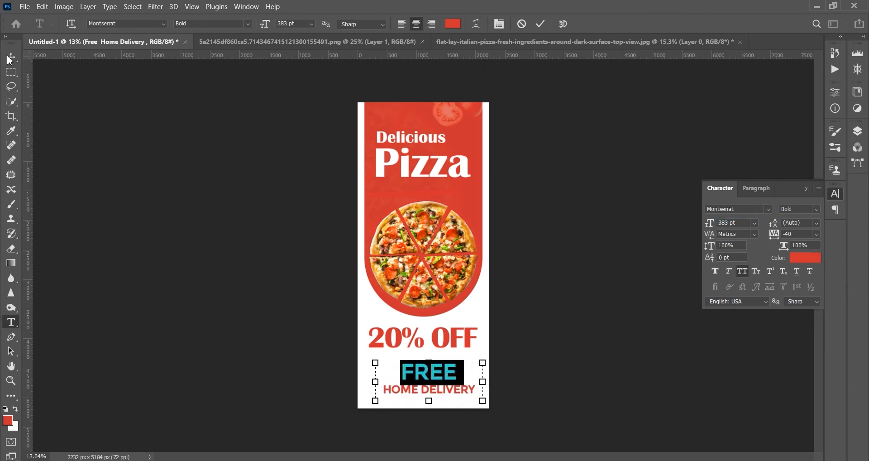
click(10, 57)
Step: Recolour the whole "FREE HOME DELIVERY" text from red to a near-black dark grey
double_click(430, 373)
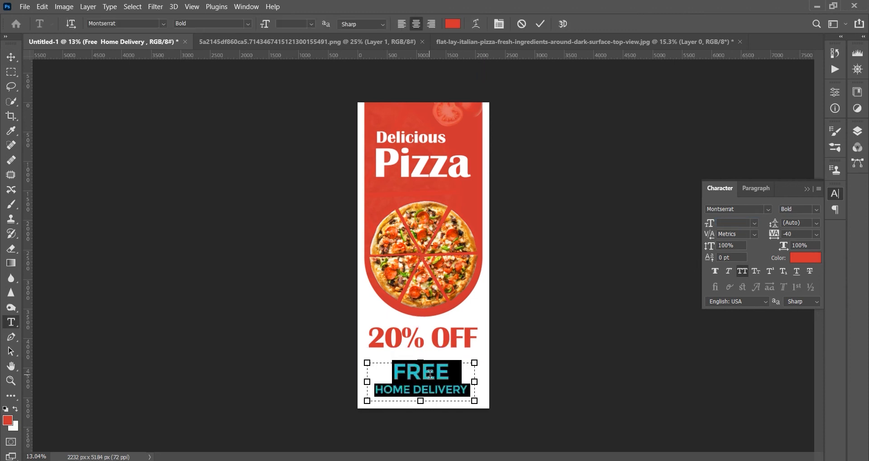
click(458, 24)
click(545, 183)
click(821, 243)
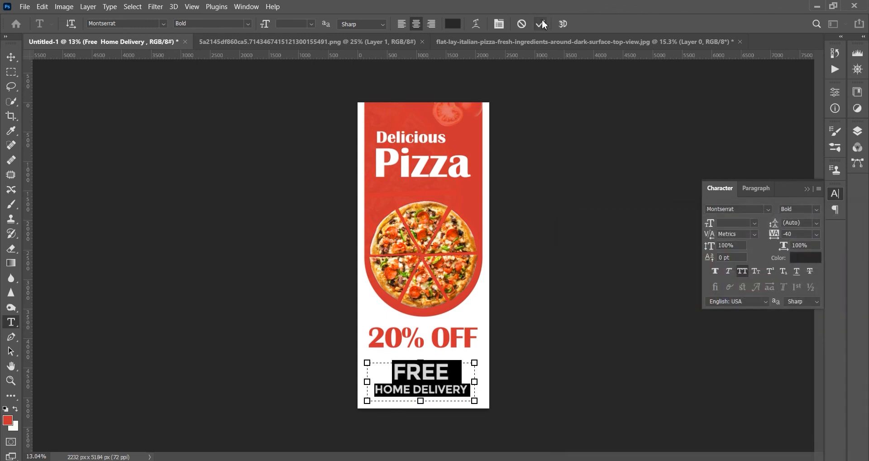
Step: Nudge the "FREE HOME DELIVERY" text slightly upward toward "20% OFF"
click(11, 57)
key(shift+Up)
key(shift+Up)
key(shift+Up)
key(shift+Up)
key(shift+Up)
key(shift+Up)
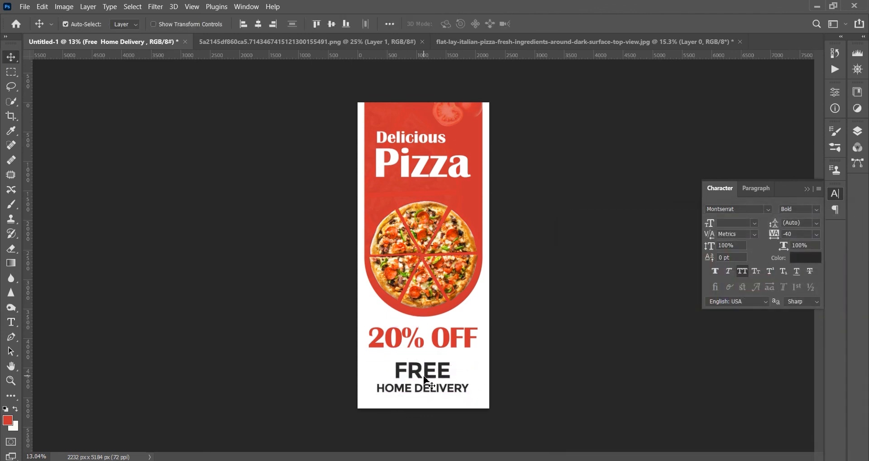